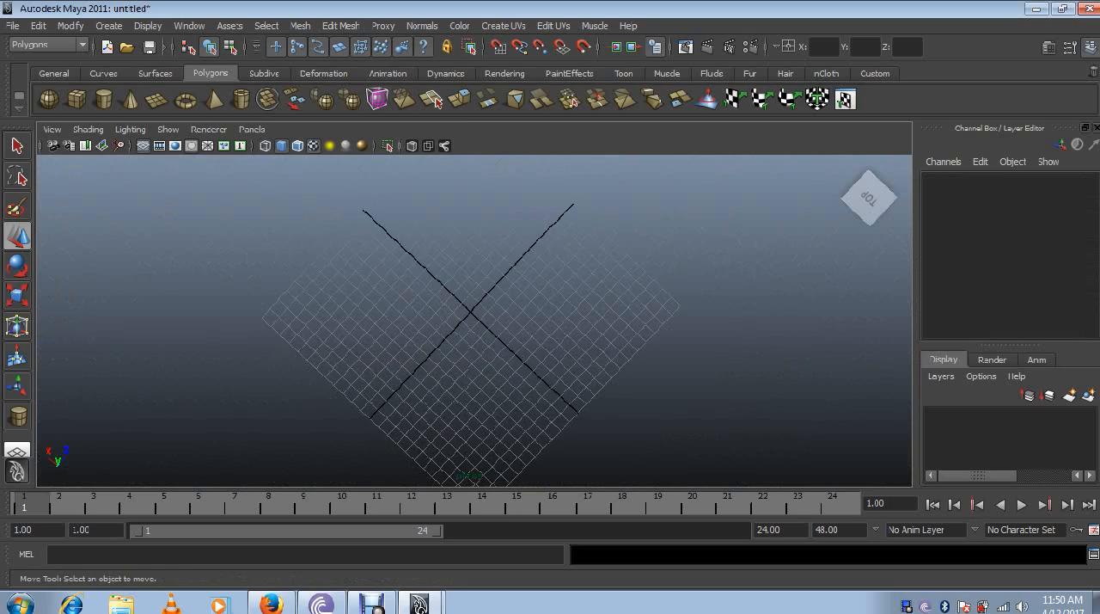
# - Tilt the perspective view to a low angle over the grid and show the four-view layout
pyautogui.keyDown('alt'); pyautogui.moveTo(498, 344); pyautogui.dragTo(438, 297); pyautogui.keyUp('alt')
pyautogui.scroll(4, 473, 320)
pyautogui.keyDown('alt'); pyautogui.moveTo(474, 361); pyautogui.dragTo(421, 325); pyautogui.keyUp('alt')
pyautogui.scroll(3, 473, 321)
pyautogui.press('space')
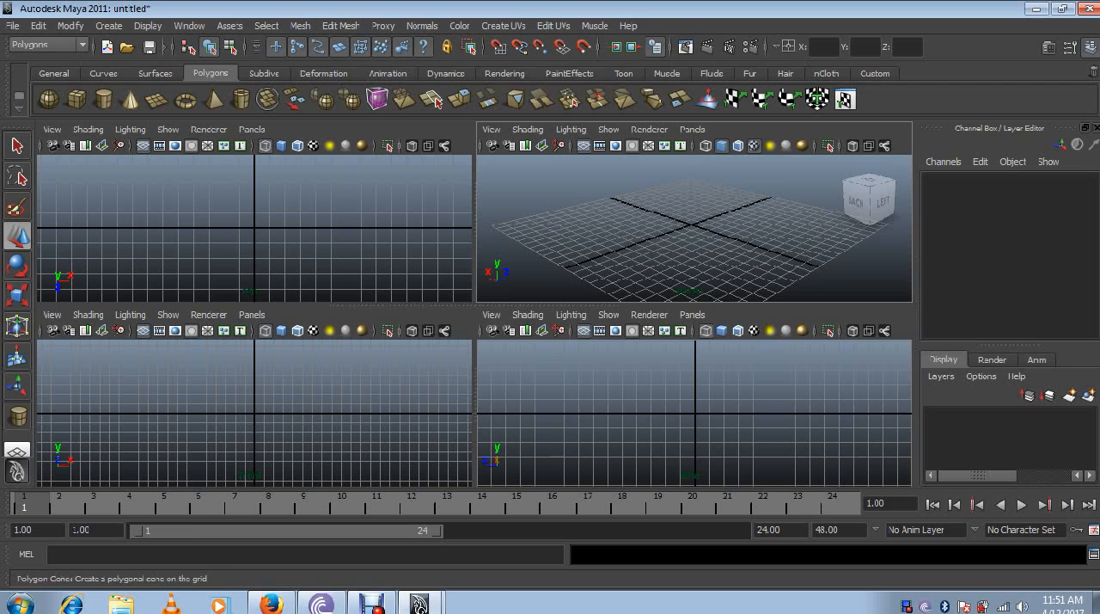
# - Create a polygon cube at the origin, and delete it in the full perspective view
pyautogui.click(156, 73)
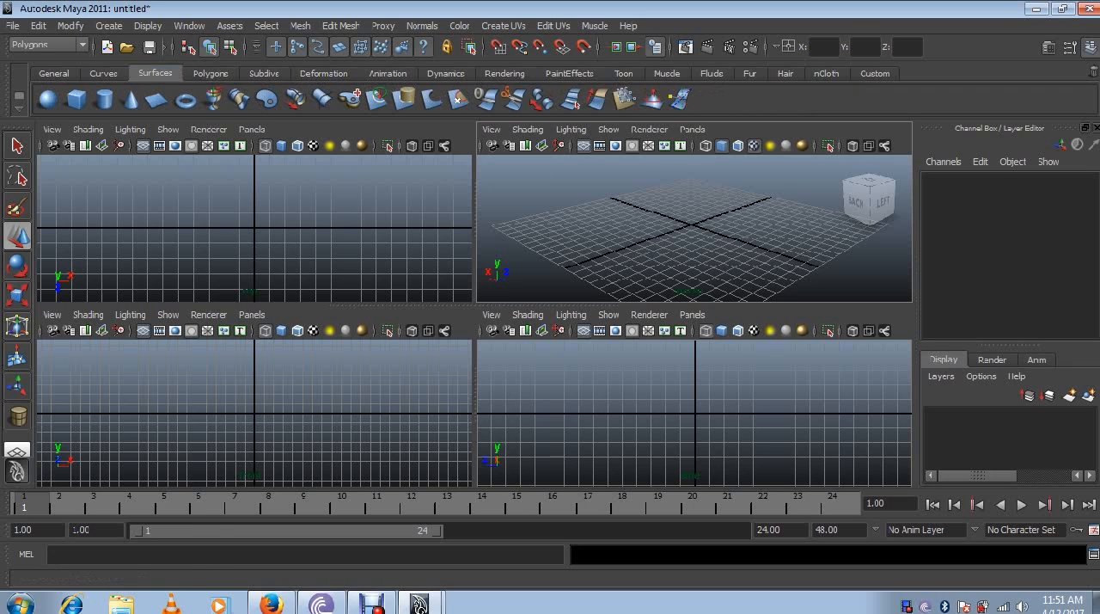
pyautogui.click(210, 73)
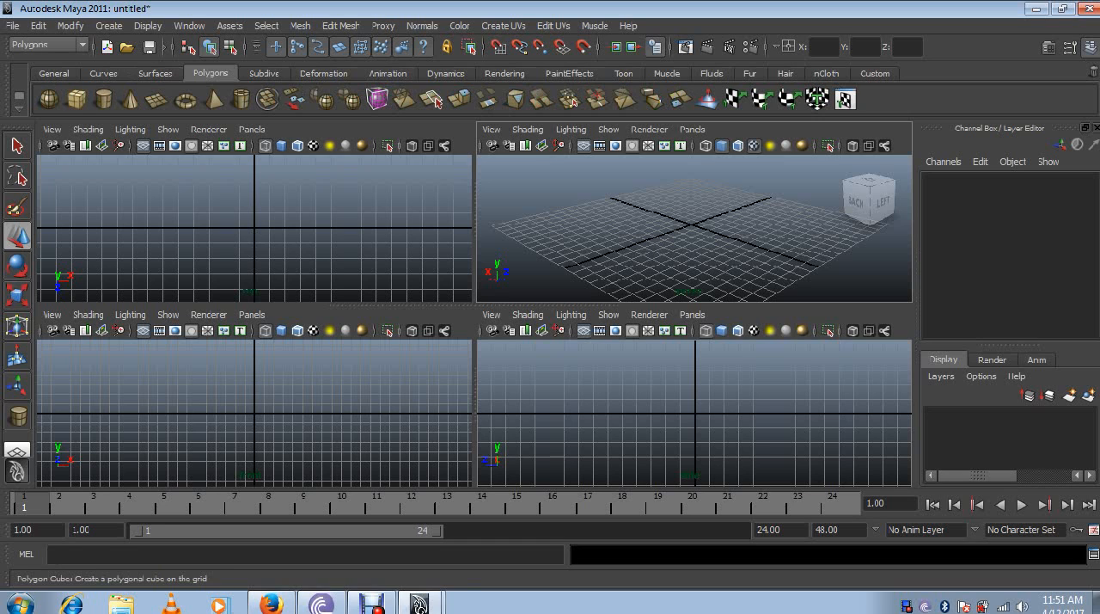
pyautogui.click(77, 99)
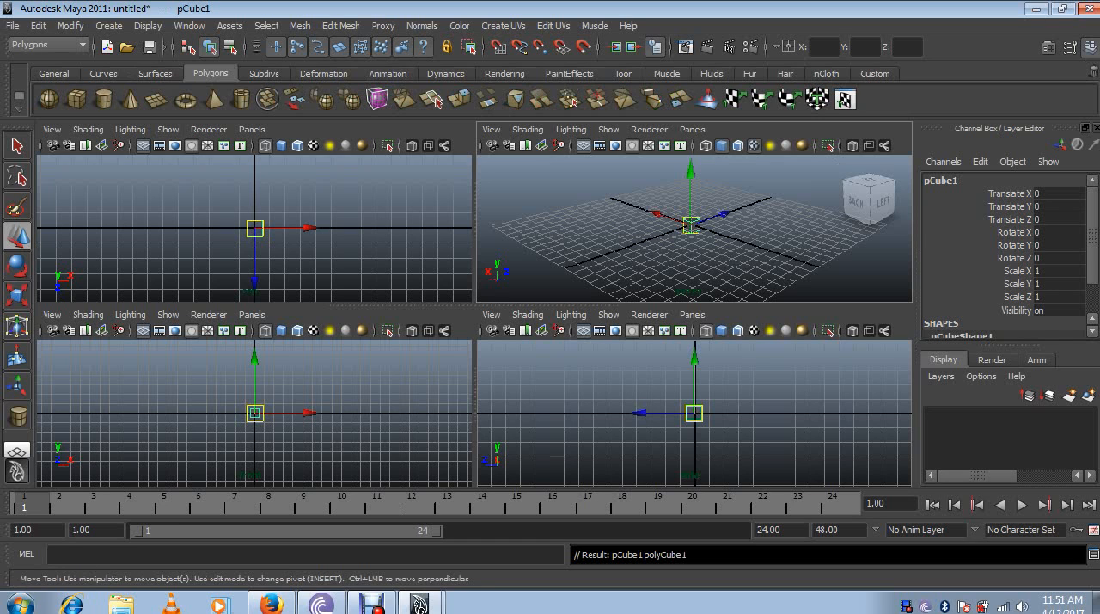
pyautogui.press('space')
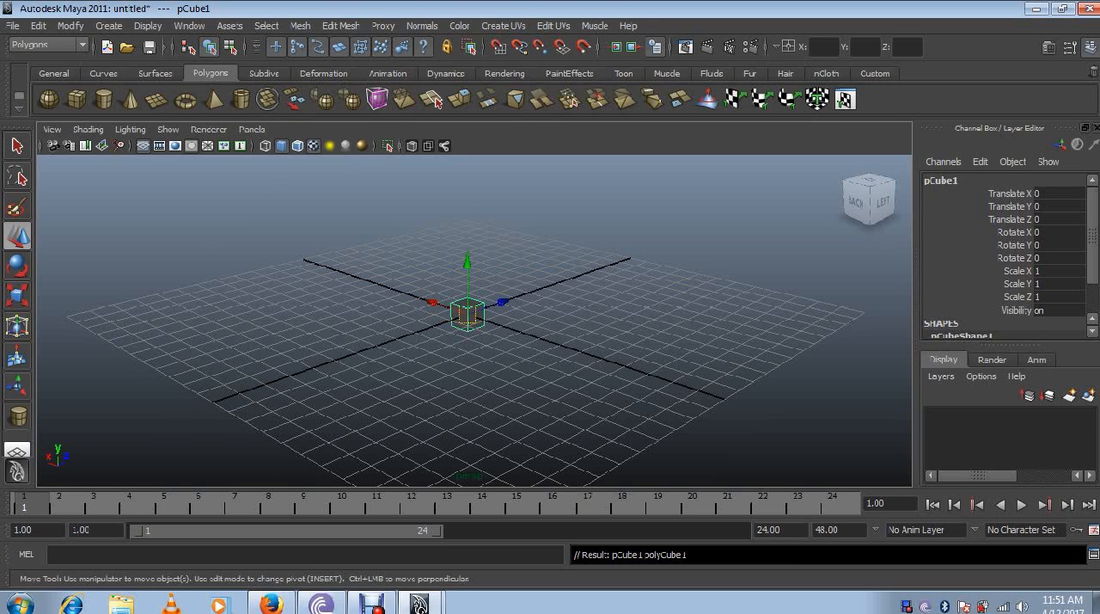
pyautogui.press('Delete')
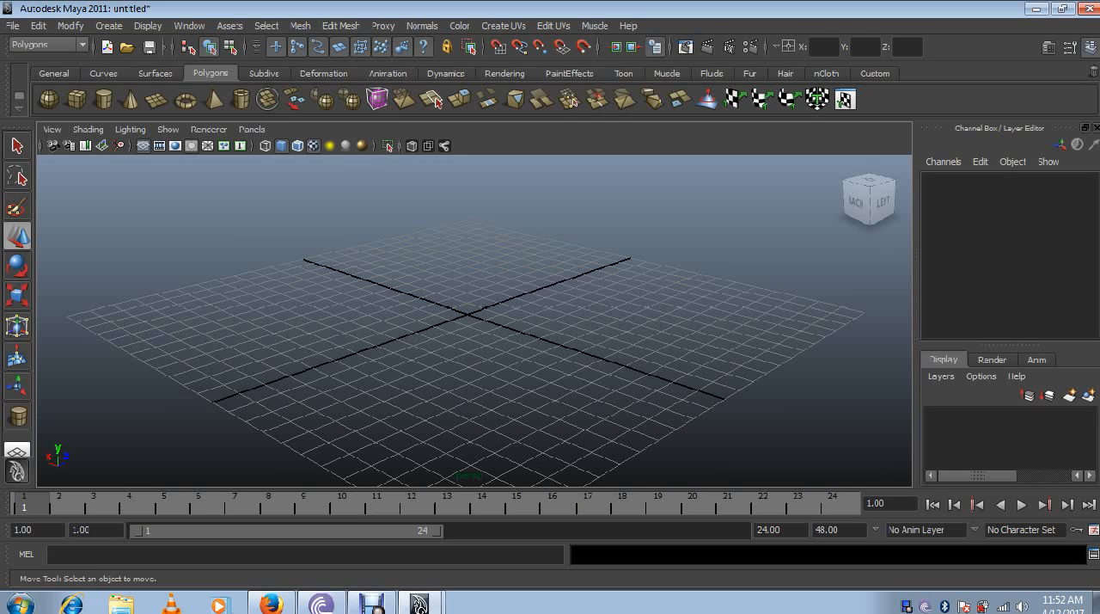
# - Create a polygon cylinder and a polygon plane at the origin, and raise the plane to about 3.55 in Y
pyautogui.click(77, 98)
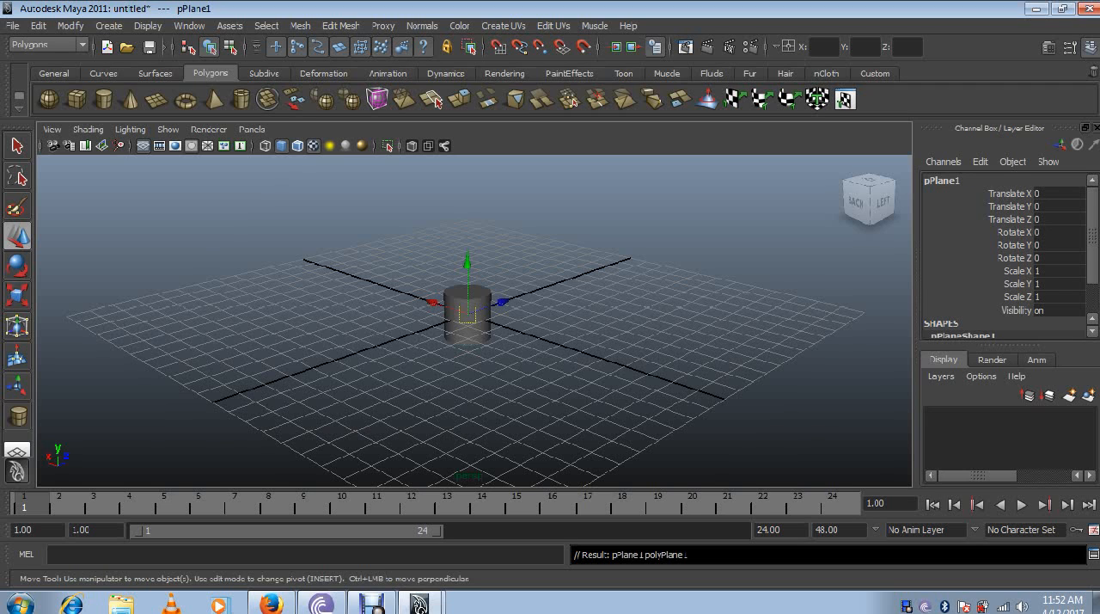
pyautogui.keyDown('alt'); pyautogui.moveTo(395, 344); pyautogui.dragTo(636, 378); pyautogui.keyUp('alt')
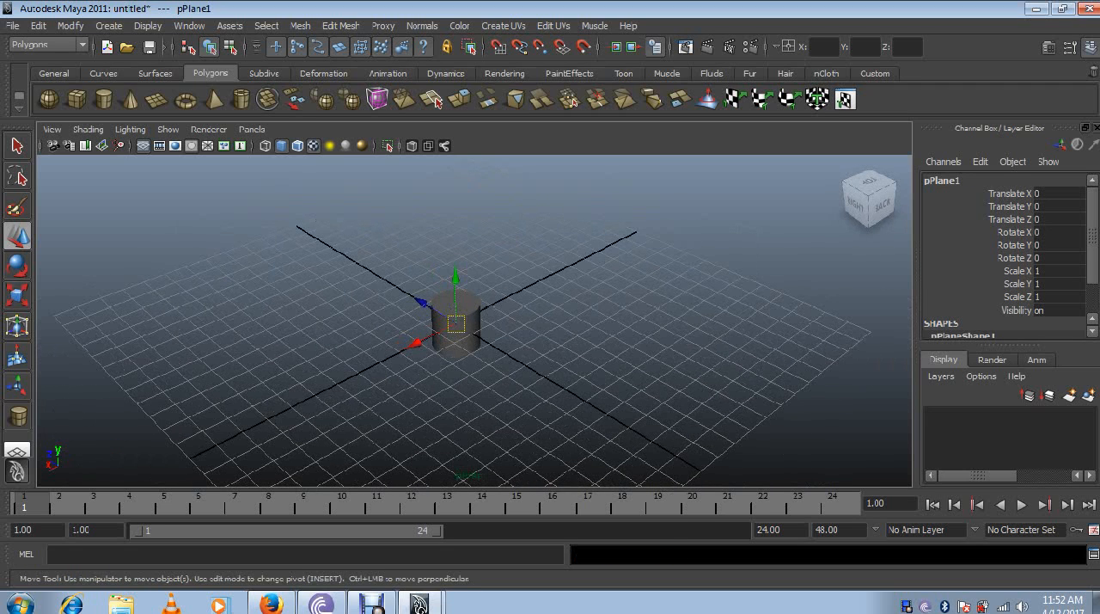
pyautogui.moveTo(456, 276); pyautogui.dragTo(454, 198)
pyautogui.click(533, 250)
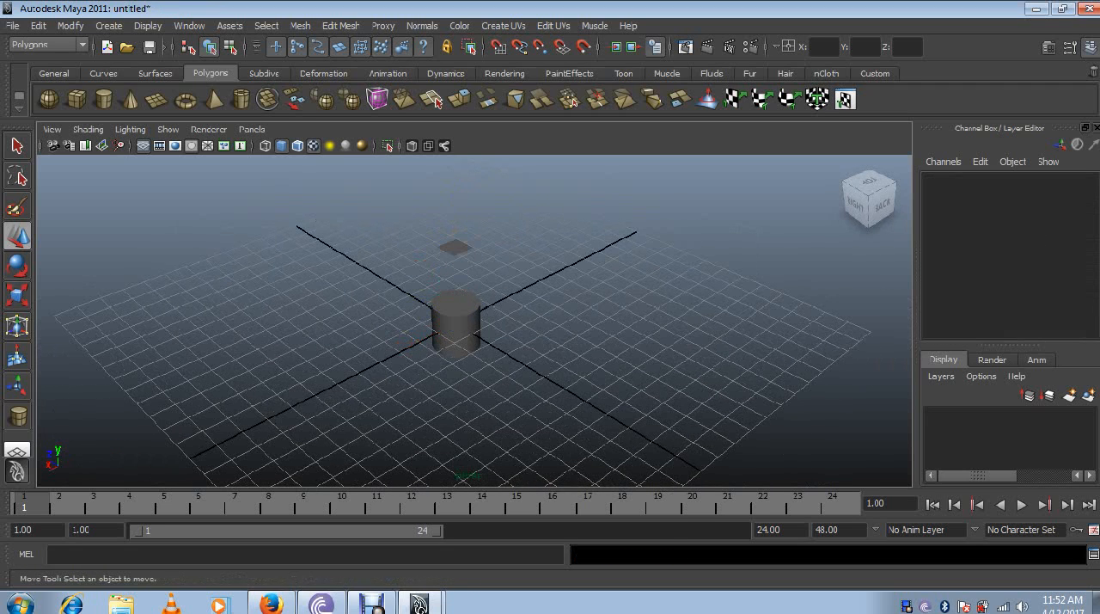
pyautogui.scroll(-2, 473, 321)
pyautogui.click(459, 262)
pyautogui.scroll(5, 459, 275)
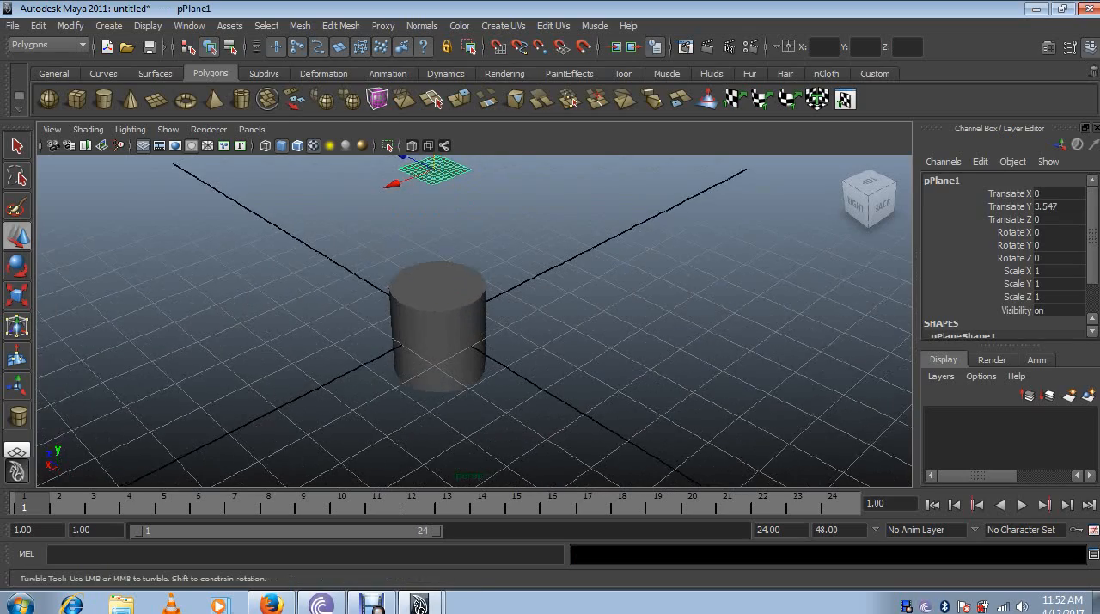
# - Select the cylinder and the raised plane together
pyautogui.keyDown('alt'); pyautogui.moveTo(412, 343); pyautogui.dragTo(869, 322); pyautogui.keyUp('alt')
pyautogui.keyDown('alt'); pyautogui.moveTo(601, 361); pyautogui.dragTo(517, 350, button='middle'); pyautogui.keyUp('alt')
pyautogui.keyDown('alt'); pyautogui.moveTo(517, 351); pyautogui.dragTo(679, 314); pyautogui.keyUp('alt')
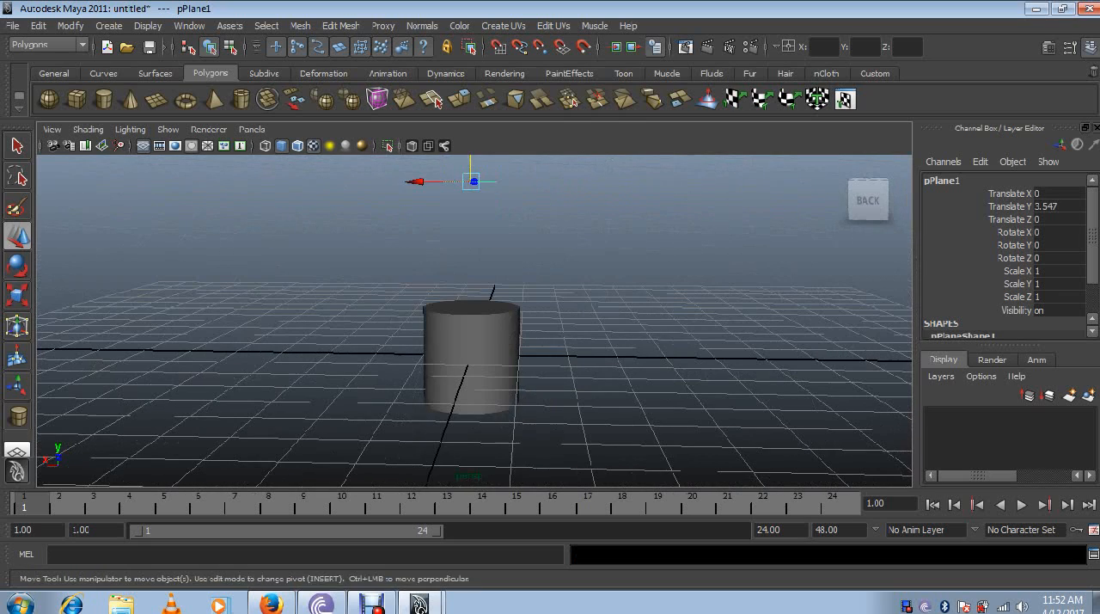
pyautogui.press('Delete')
pyautogui.click(472, 357)
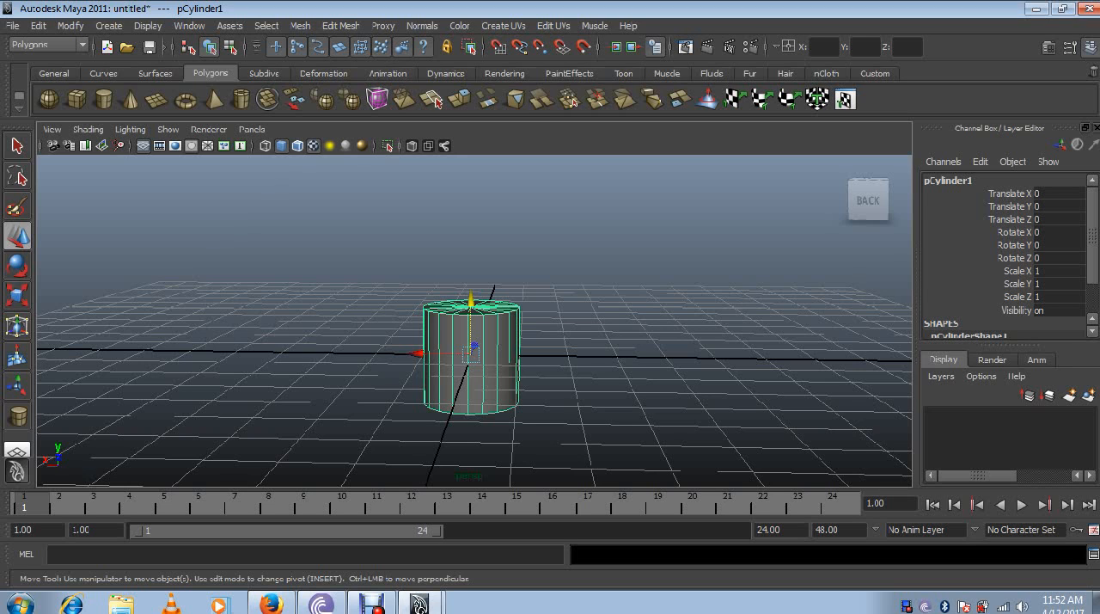
pyautogui.keyDown('alt'); pyautogui.moveTo(472, 358); pyautogui.dragTo(569, 436); pyautogui.keyUp('alt')
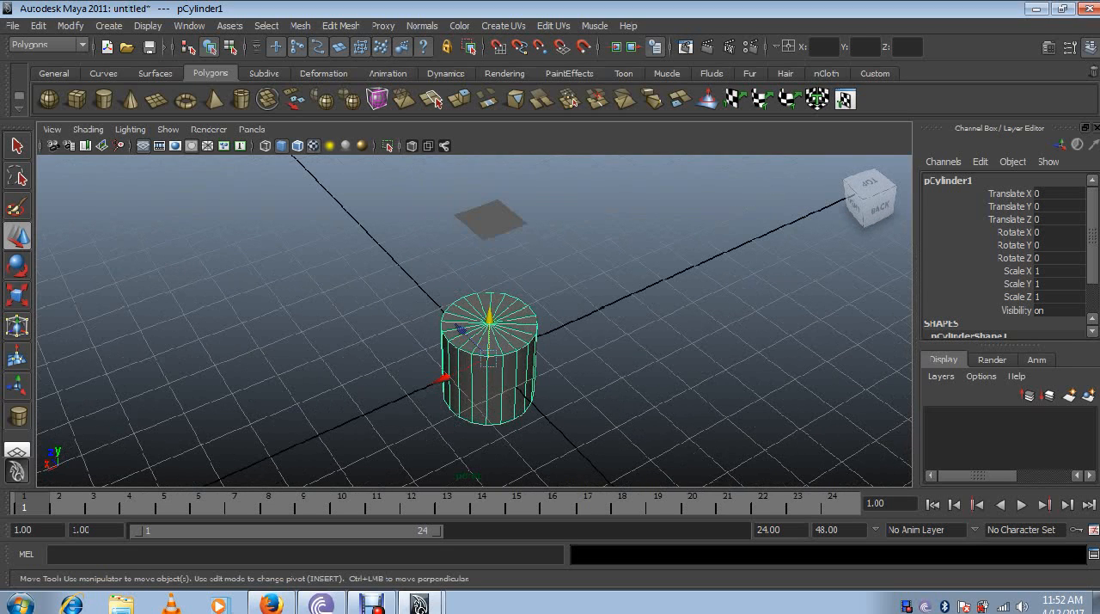
pyautogui.keyDown('shift'); pyautogui.click(490, 221); pyautogui.keyUp('shift')
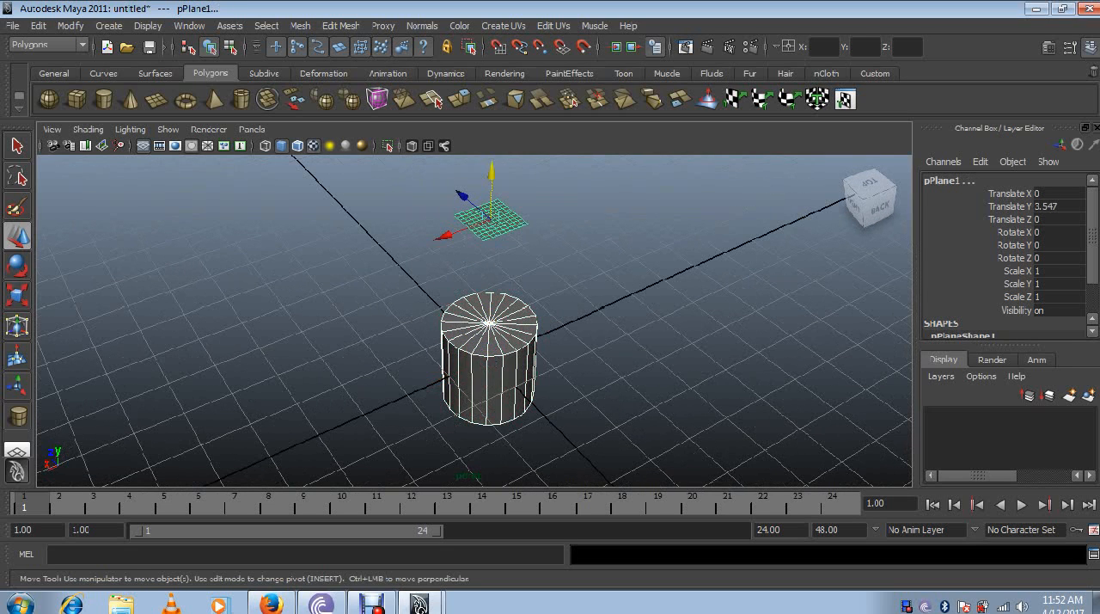
pyautogui.click(619, 258)
pyautogui.hotkey('ctrl', 'z')
# - Set a key on the cylinder and plane at frame 1, and delete the cylinder's key
pyautogui.keyDown('alt'); pyautogui.moveTo(447, 352); pyautogui.dragTo(627, 283); pyautogui.keyUp('alt')
pyautogui.scroll(5, 628, 284)
pyautogui.scroll(5, 593, 344)
pyautogui.press('s')
pyautogui.click(593, 344)
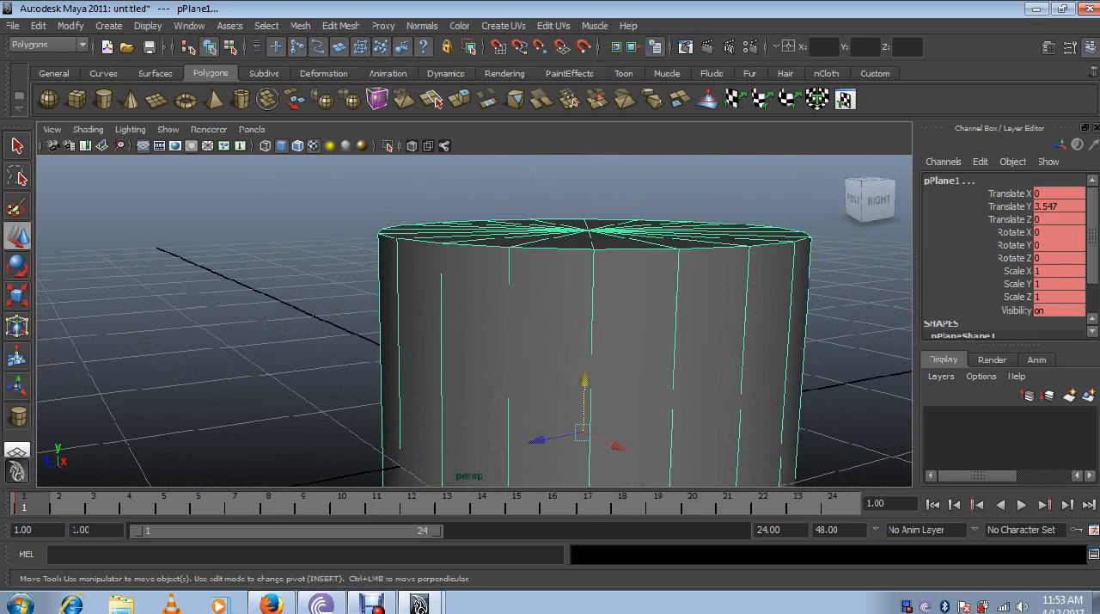
pyautogui.rightClick(37, 504)
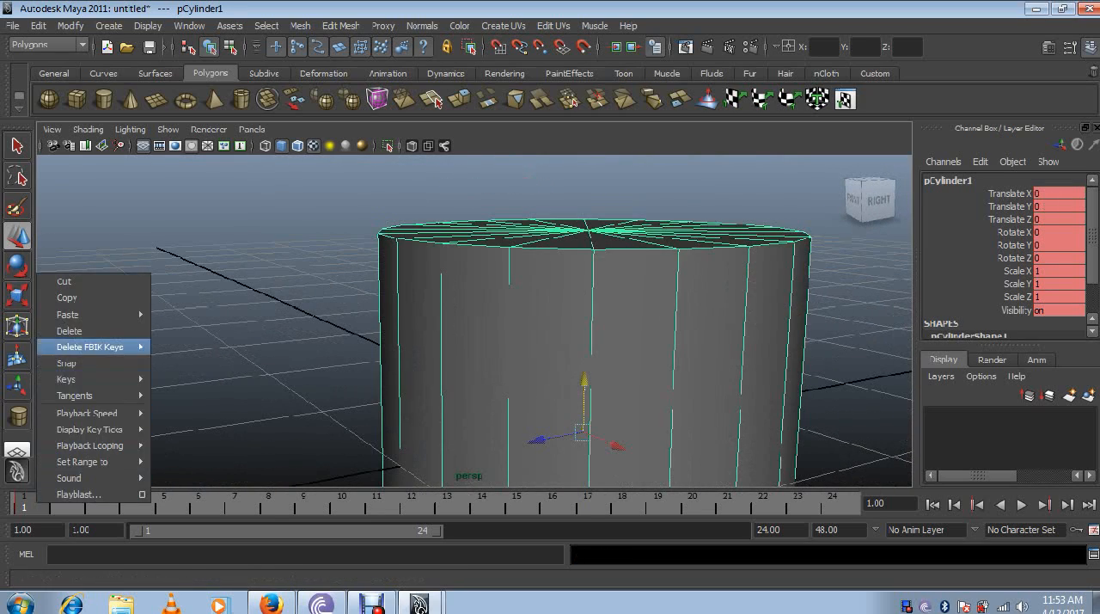
pyautogui.click(71, 330)
# - Raise the cylinder to about 1.003 in Y
pyautogui.scroll(-5, 516, 301)
pyautogui.keyDown('alt'); pyautogui.moveTo(515, 301); pyautogui.dragTo(657, 370); pyautogui.keyUp('alt')
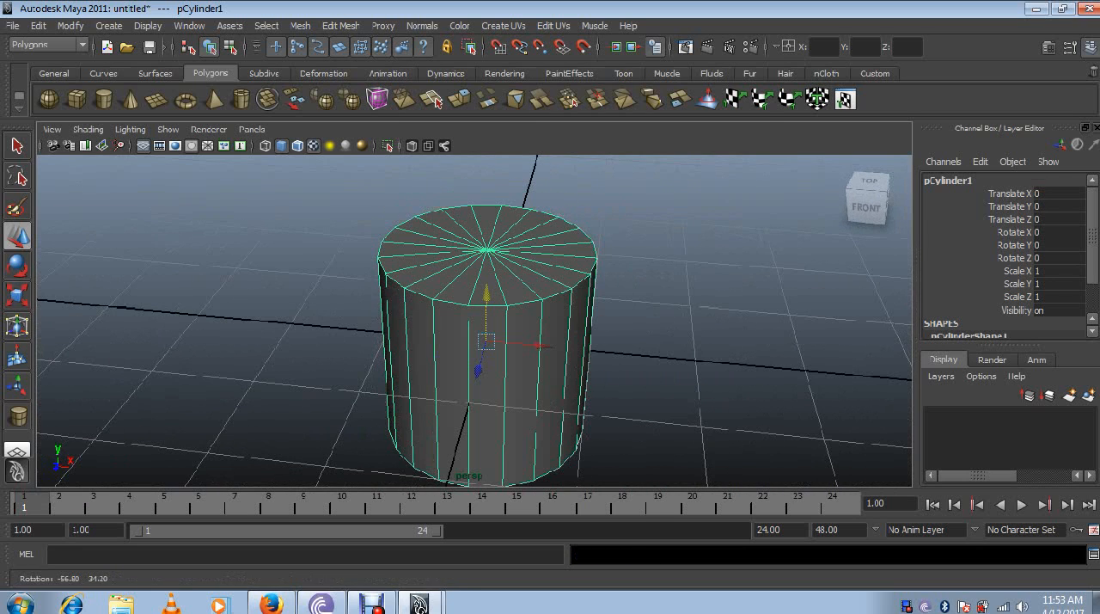
pyautogui.moveTo(485, 310); pyautogui.dragTo(649, 262)
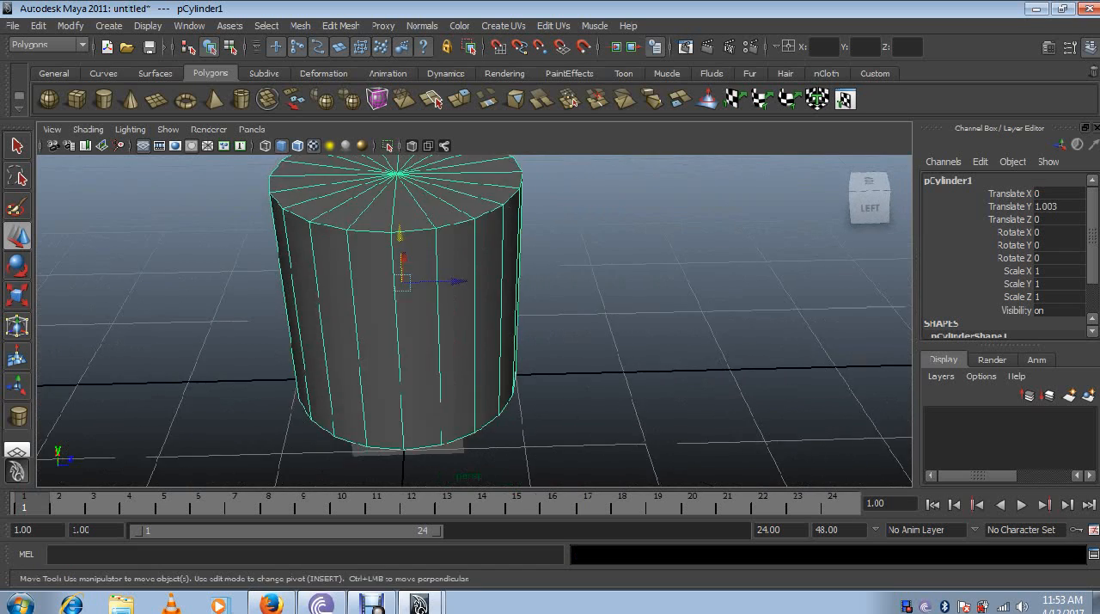
pyautogui.scroll(-4, 516, 284)
# - Inspect the cylinder and the area under its base from several angles and distances, both selected and deselected
pyautogui.keyDown('alt'); pyautogui.moveTo(516, 284); pyautogui.dragTo(597, 286); pyautogui.keyUp('alt')
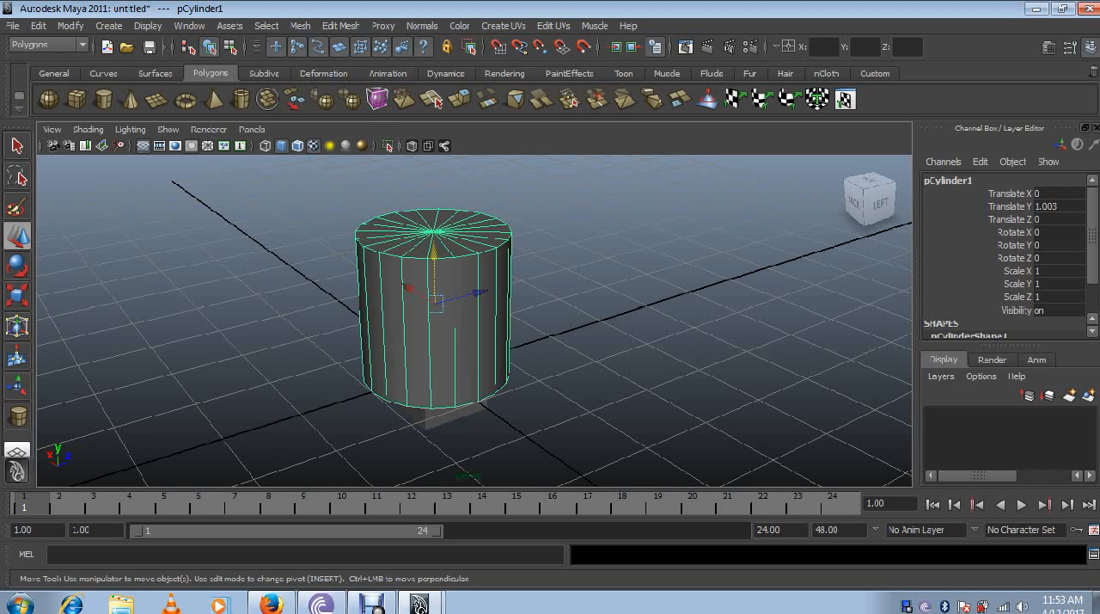
pyautogui.keyDown('alt'); pyautogui.moveTo(559, 326); pyautogui.dragTo(387, 326); pyautogui.keyUp('alt')
pyautogui.keyDown('alt'); pyautogui.moveTo(378, 421); pyautogui.dragTo(288, 438); pyautogui.keyUp('alt')
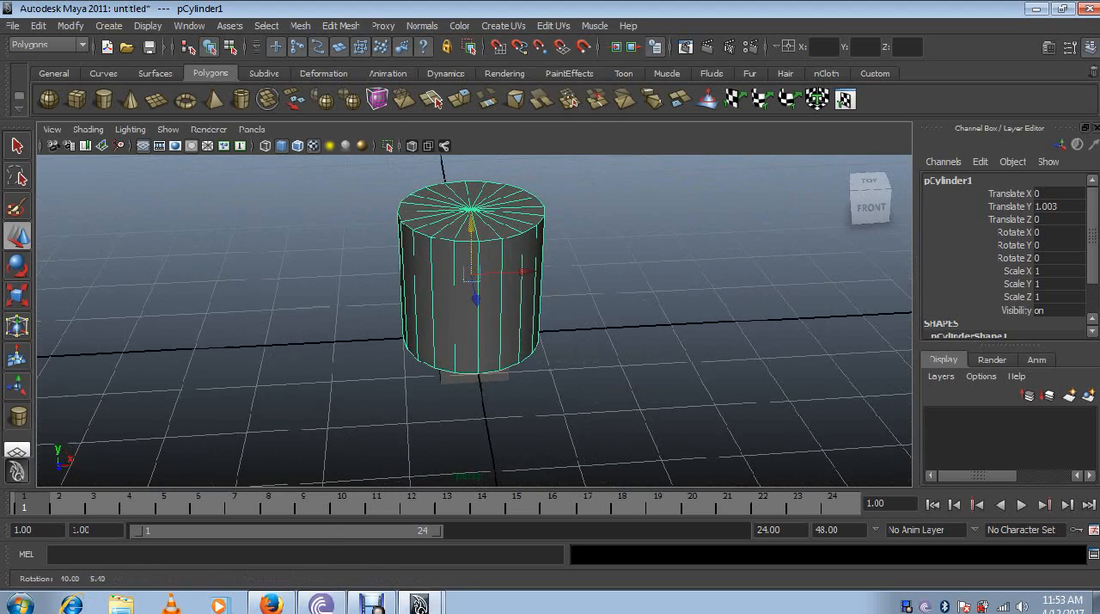
pyautogui.press('super')
pyautogui.press('super')
pyautogui.click(288, 438)
pyautogui.scroll(2, 464, 326)
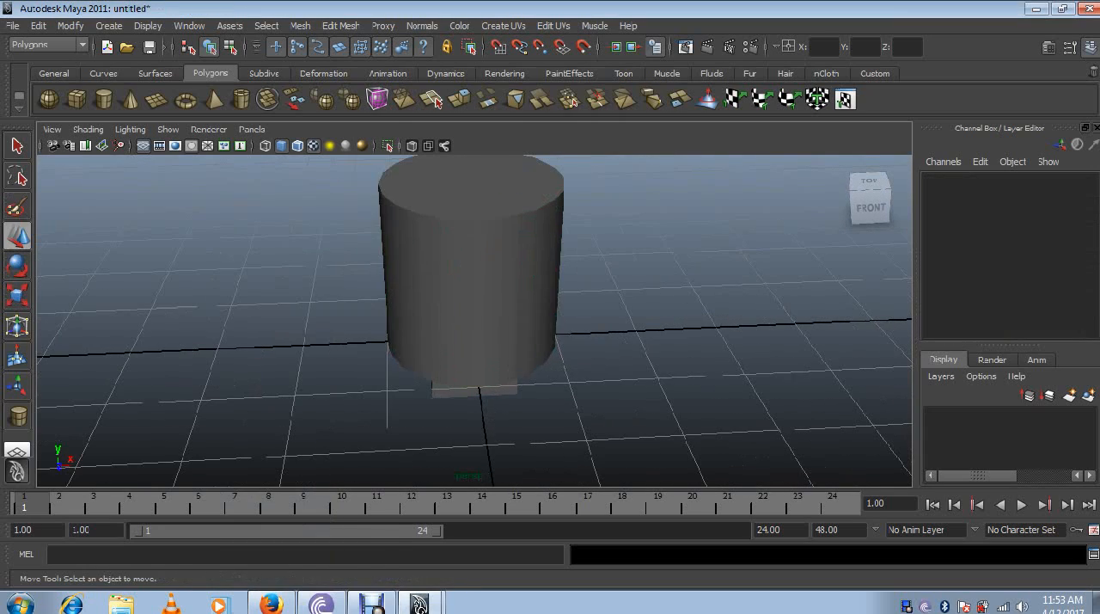
pyautogui.click(464, 327)
pyautogui.keyDown('alt'); pyautogui.moveTo(464, 327); pyautogui.dragTo(554, 325); pyautogui.keyUp('alt')
pyautogui.keyDown('alt'); pyautogui.moveTo(554, 324); pyautogui.dragTo(570, 356, button='middle'); pyautogui.keyUp('alt')
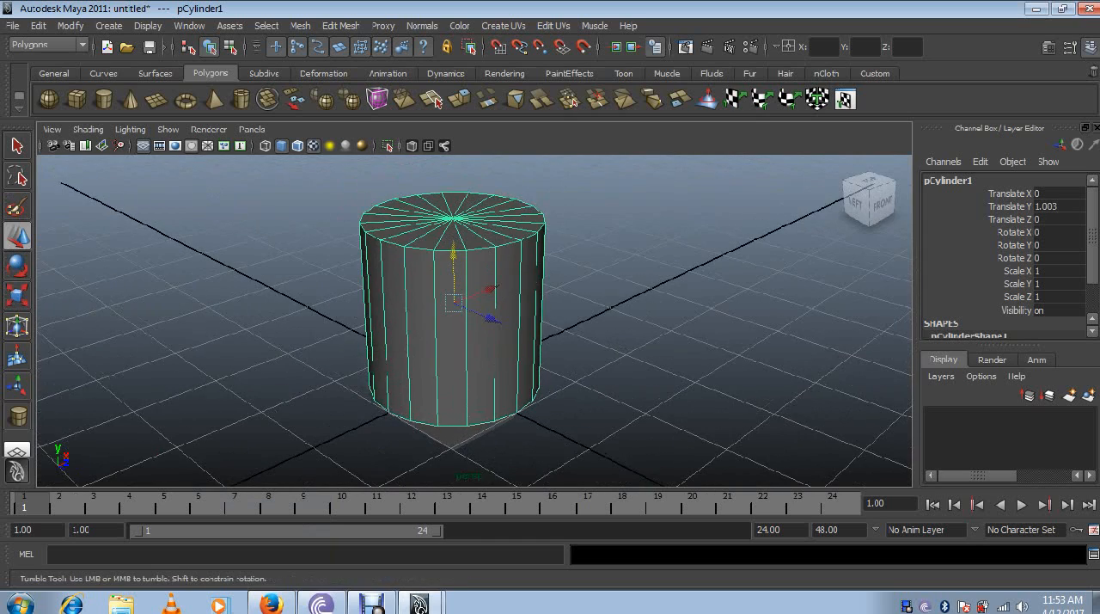
pyautogui.keyDown('alt'); pyautogui.moveTo(569, 357); pyautogui.dragTo(574, 348); pyautogui.keyUp('alt')
pyautogui.press('super')
pyautogui.press('super')
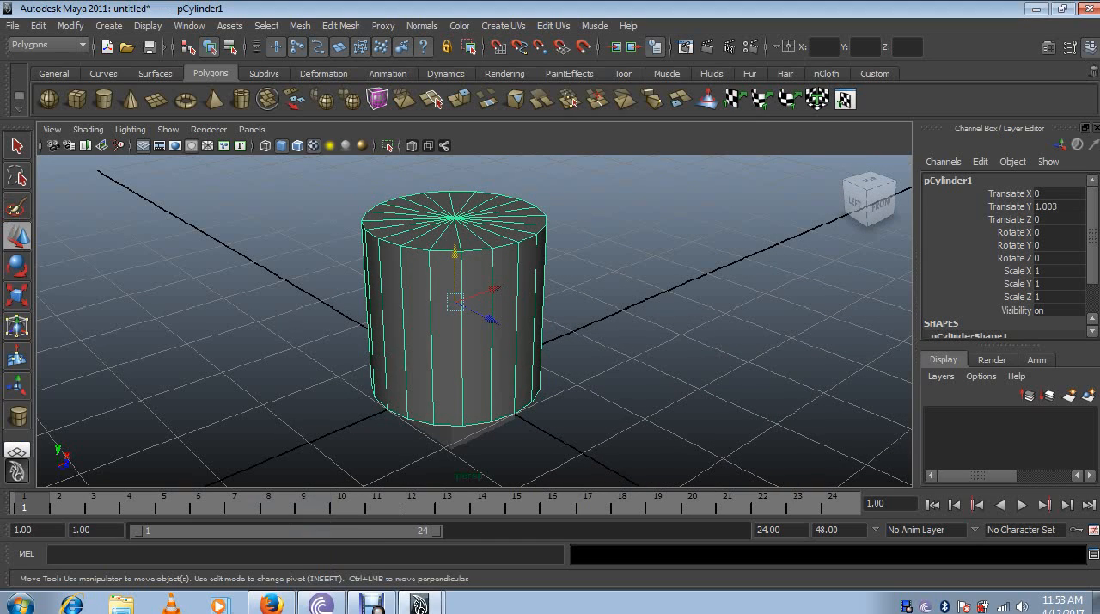
pyautogui.keyDown('alt'); pyautogui.moveTo(573, 348); pyautogui.dragTo(560, 326); pyautogui.keyUp('alt')
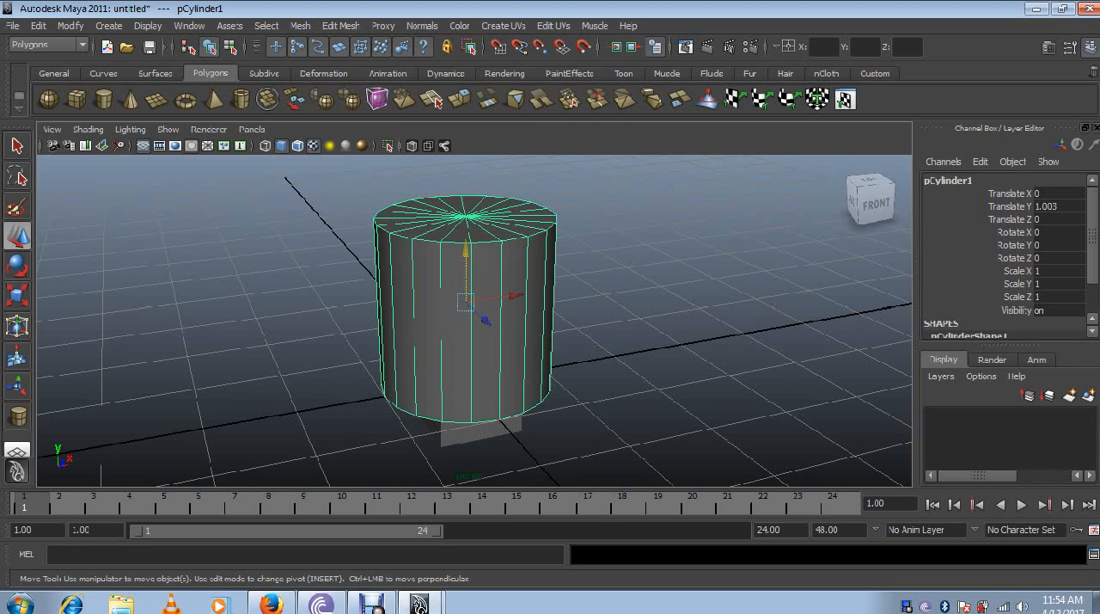
pyautogui.moveTo(481, 300)
pyautogui.keyDown('alt'); pyautogui.mouseDown()
pyautogui.moveTo(534, 370)
pyautogui.moveTo(520, 314)
pyautogui.moveTo(477, 266)
pyautogui.moveTo(485, 285)
pyautogui.mouseUp(); pyautogui.keyUp('alt')
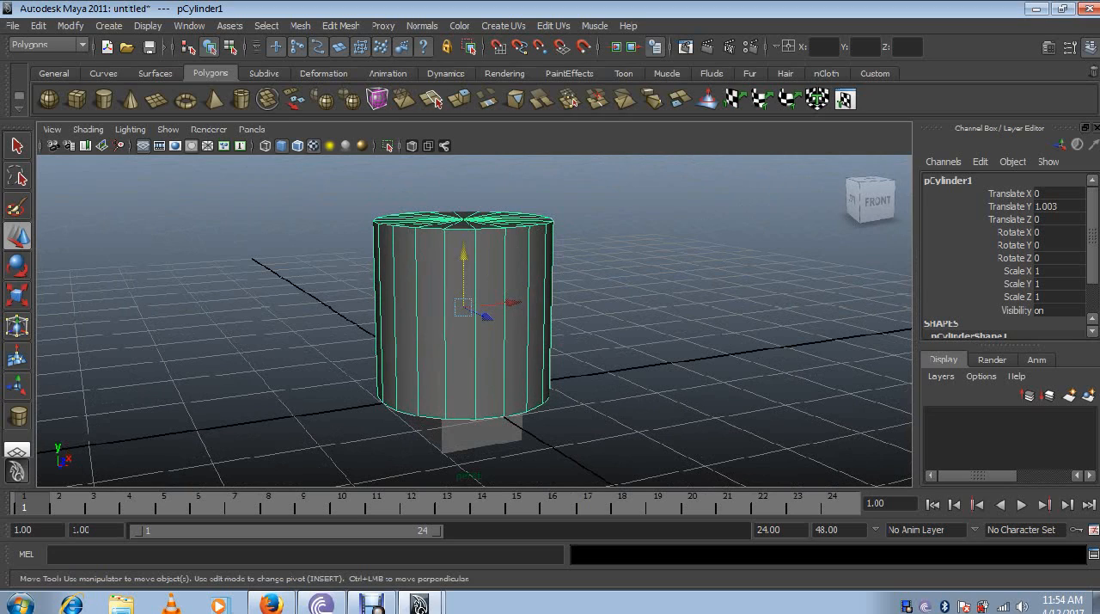
# - Enlarge the transform manipulator on the cylinder after trying larger and smaller sizes
pyautogui.press('+')
pyautogui.press('+')
pyautogui.press('+')
pyautogui.press('+')
pyautogui.press('+')
pyautogui.press('+')
pyautogui.press('+')
pyautogui.press('+')
pyautogui.press('-')
pyautogui.press('-')
pyautogui.press('-')
pyautogui.press('-')
pyautogui.press('-')
pyautogui.press('-')
pyautogui.press('-')
pyautogui.press('-')
pyautogui.press('+')
pyautogui.press('+')
pyautogui.press('+')
pyautogui.press('+')
pyautogui.press('+')
pyautogui.press('+')
pyautogui.press('+')
pyautogui.press('+')
pyautogui.press('-')
pyautogui.press('-')
pyautogui.press('-')
pyautogui.press('-')
pyautogui.press('+')
pyautogui.press('+')
pyautogui.press('+')
pyautogui.press('+')
pyautogui.press('+')
pyautogui.press('+')
pyautogui.press('+')
pyautogui.press('+')
pyautogui.press('-')
pyautogui.press('-')
pyautogui.press('-')
pyautogui.press('-')
# - Activate the Rotate tool and the Scale tool in turn on the selected cylinder
pyautogui.click(463, 307)
pyautogui.press('e')
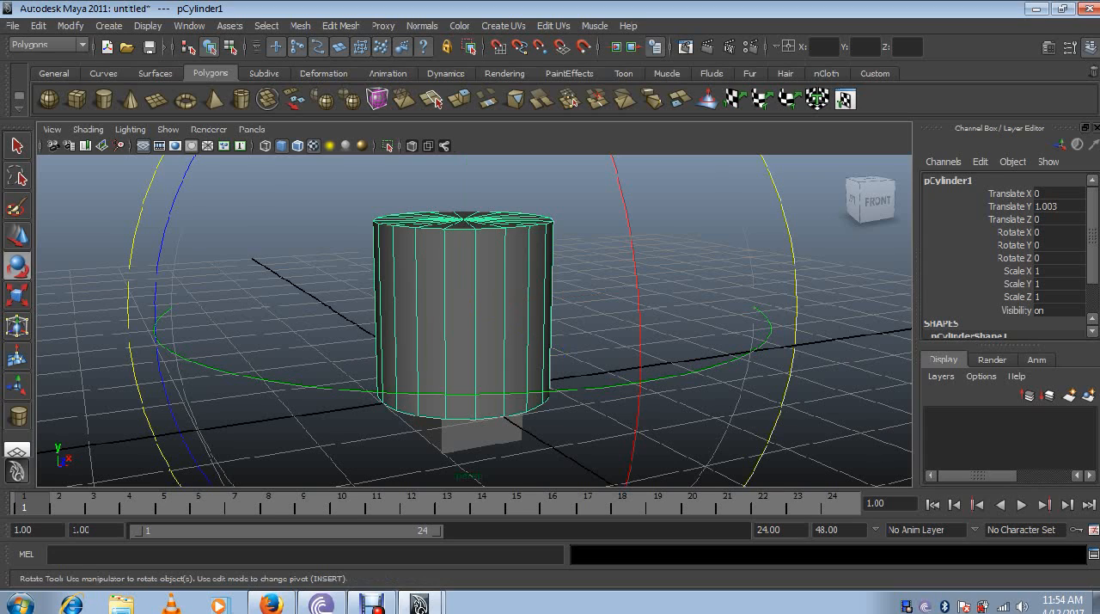
pyautogui.press('r')
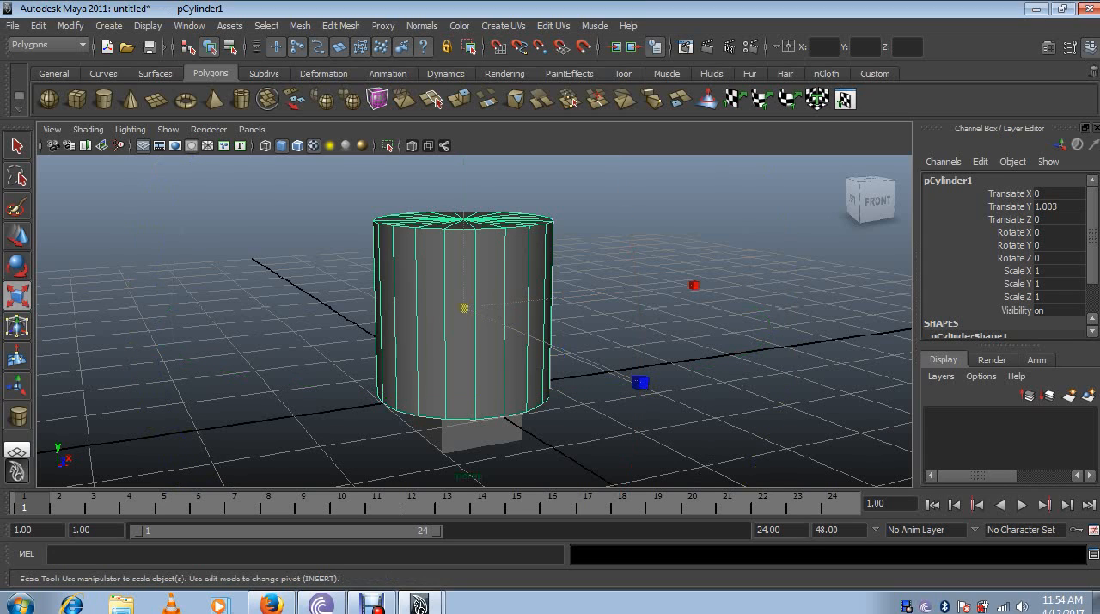
# - Show the cylinder's vertices, and select individual edges on it in edge mode
pyautogui.click(610, 232)
pyautogui.click(499, 301)
pyautogui.press('F9')
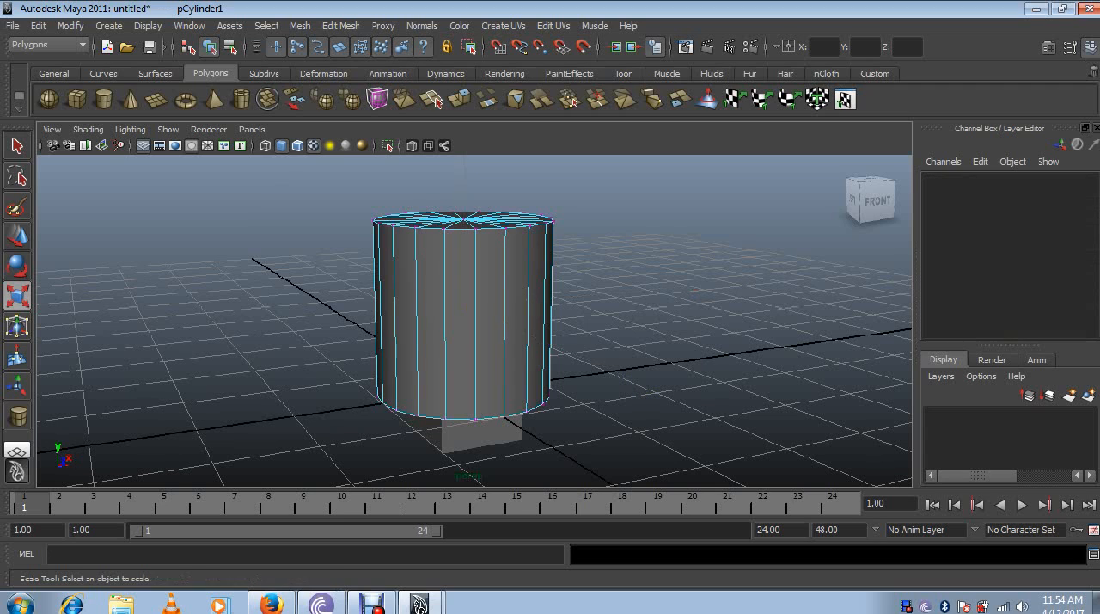
pyautogui.keyDown('alt'); pyautogui.moveTo(464, 301); pyautogui.dragTo(554, 357); pyautogui.keyUp('alt')
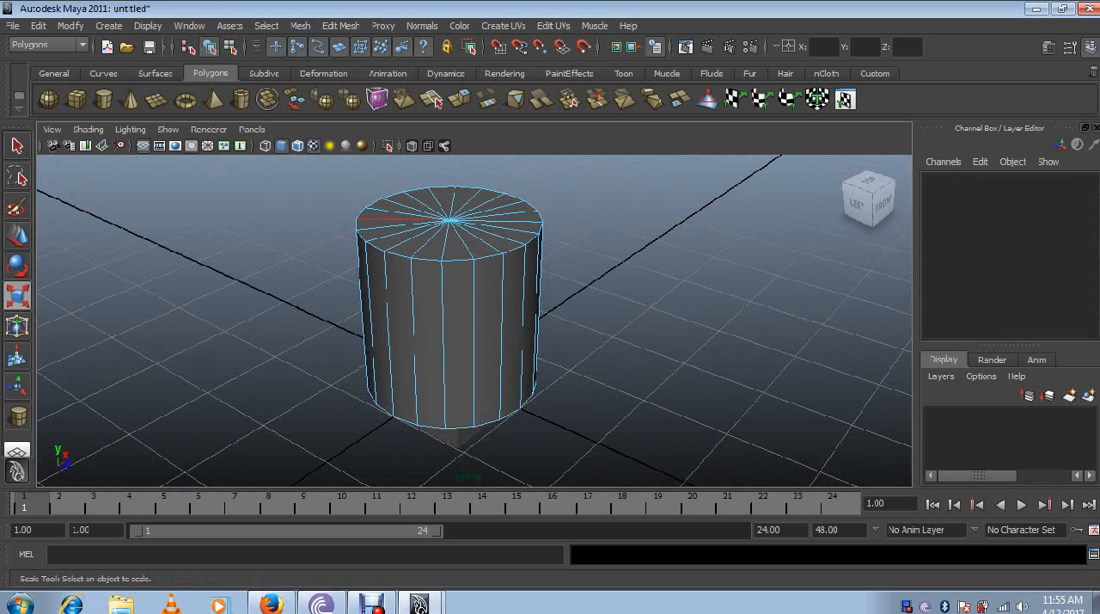
pyautogui.click(413, 310)
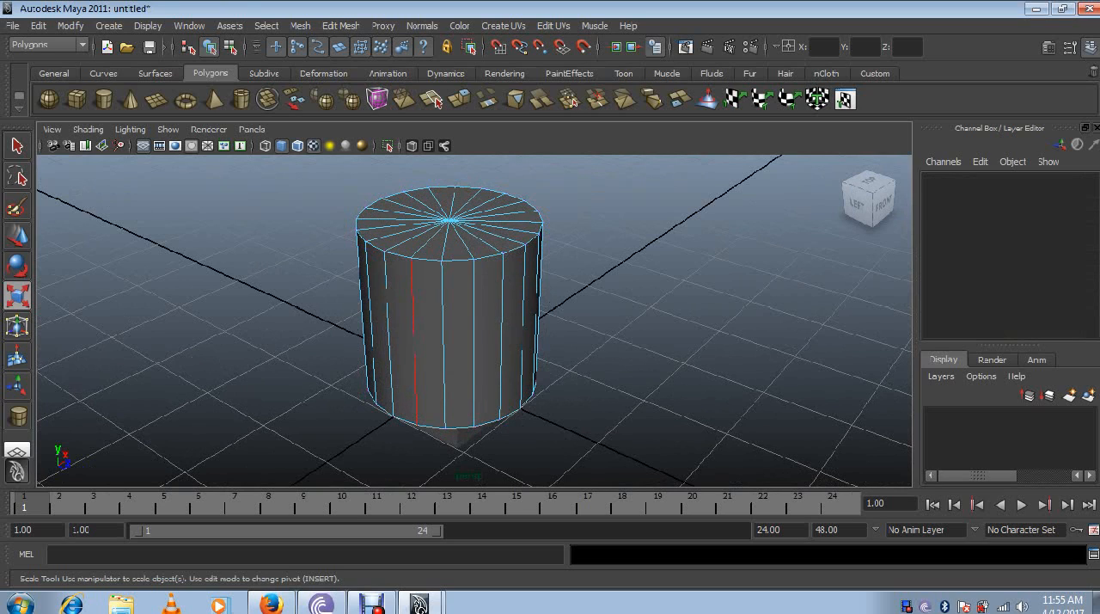
pyautogui.click(403, 232)
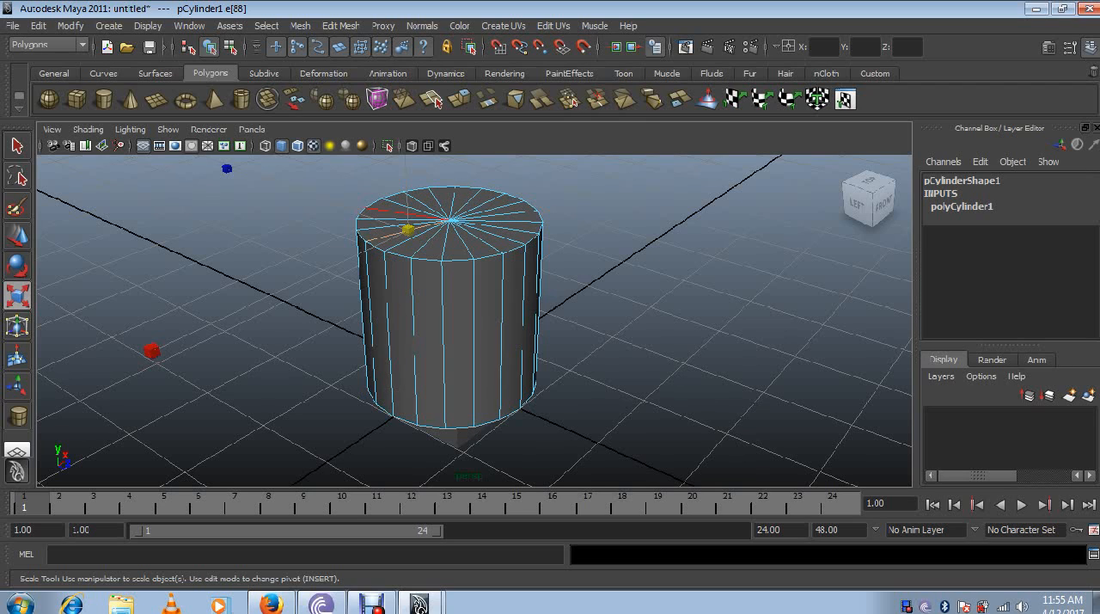
pyautogui.moveTo(404, 213); pyautogui.dragTo(460, 177, button='right')
# - Select the whole cylinder in object mode, and pick individual faces of its top cap in face mode
pyautogui.click(451, 284)
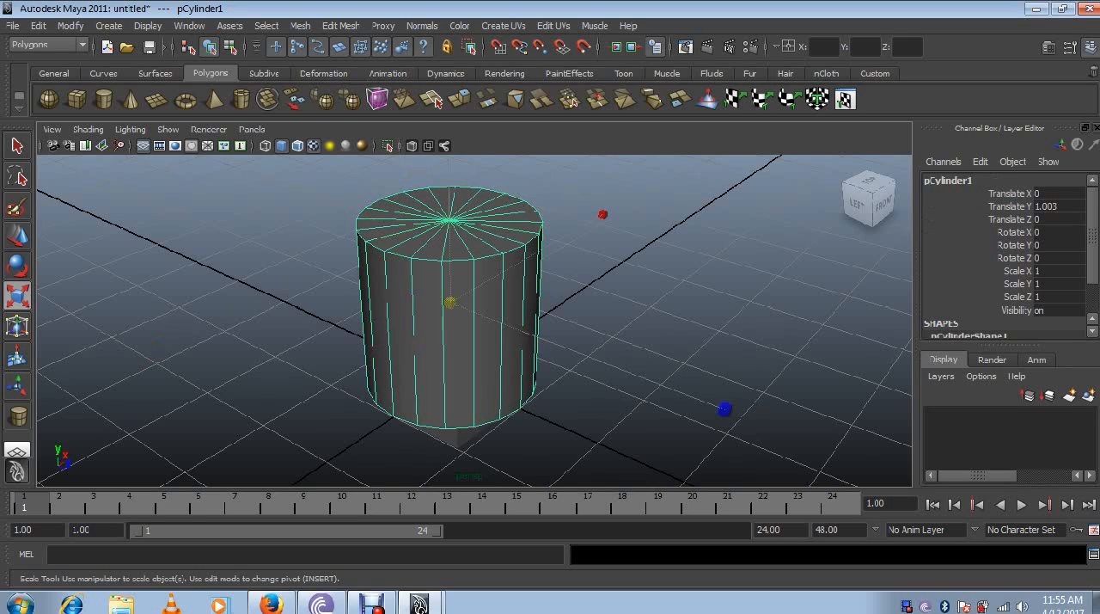
pyautogui.press('F11')
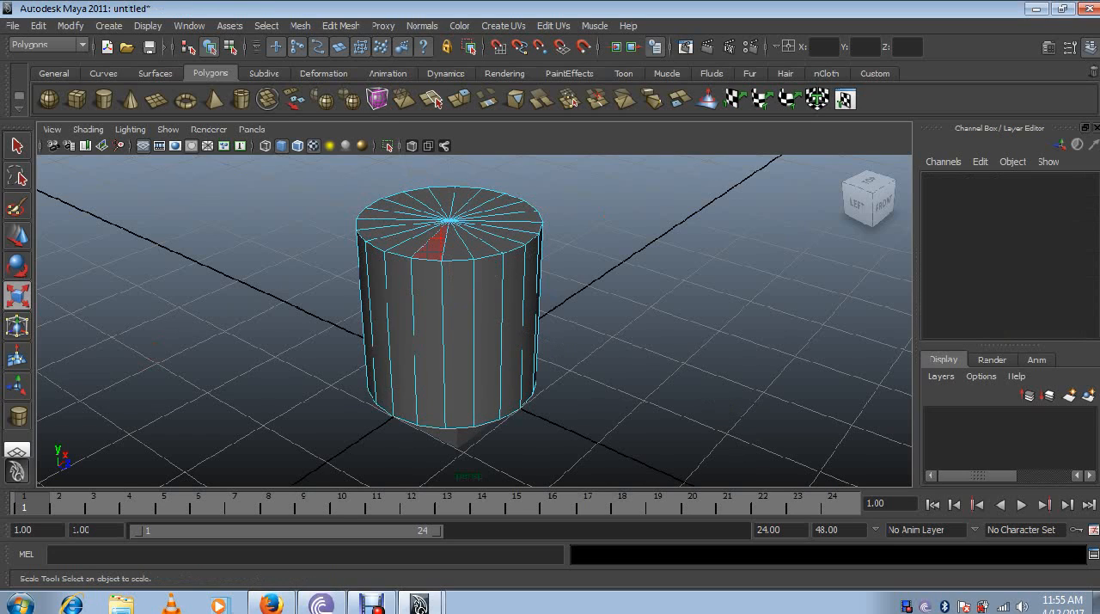
pyautogui.click(434, 247)
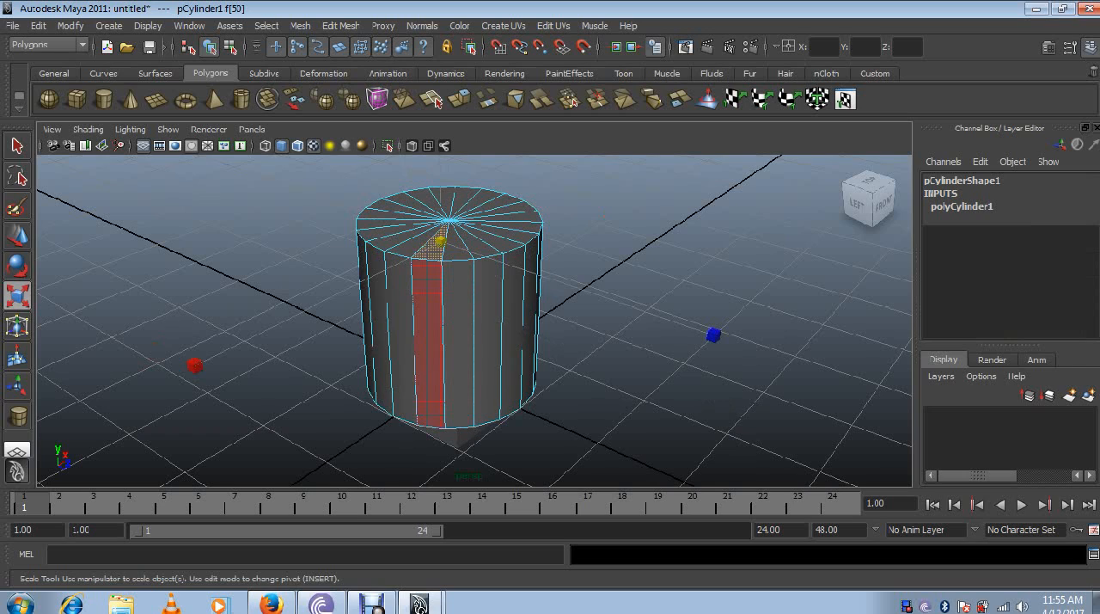
pyautogui.click(382, 234)
pyautogui.keyDown('shift'); pyautogui.click(394, 240); pyautogui.keyUp('shift')
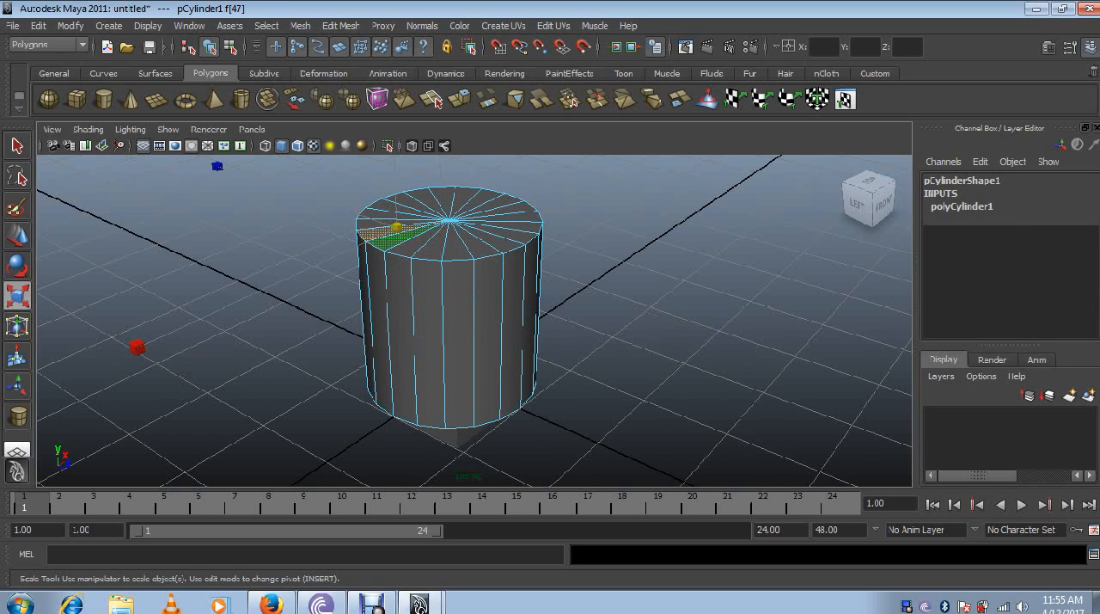
# - Pick individual faces of the cylinder's top cap, and add several front cap faces to one selection
pyautogui.click(429, 246)
pyautogui.click(522, 229)
pyautogui.click(481, 247)
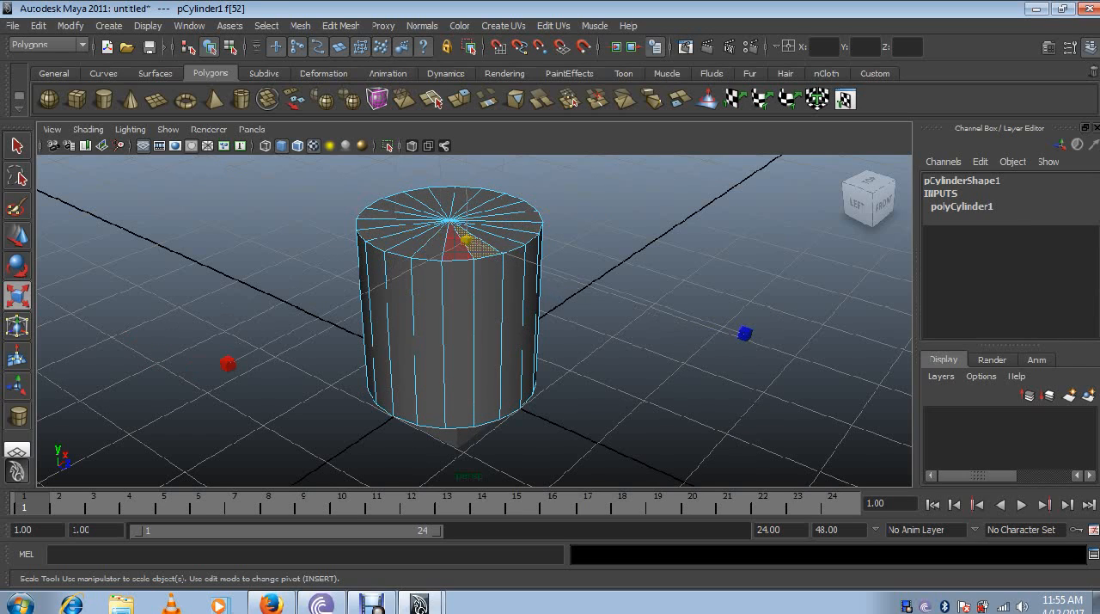
pyautogui.keyDown('shift'); pyautogui.click(458, 249); pyautogui.keyUp('shift')
pyautogui.keyDown('shift'); pyautogui.click(431, 248); pyautogui.keyUp('shift')
pyautogui.keyDown('shift'); pyautogui.click(386, 242); pyautogui.keyUp('shift')
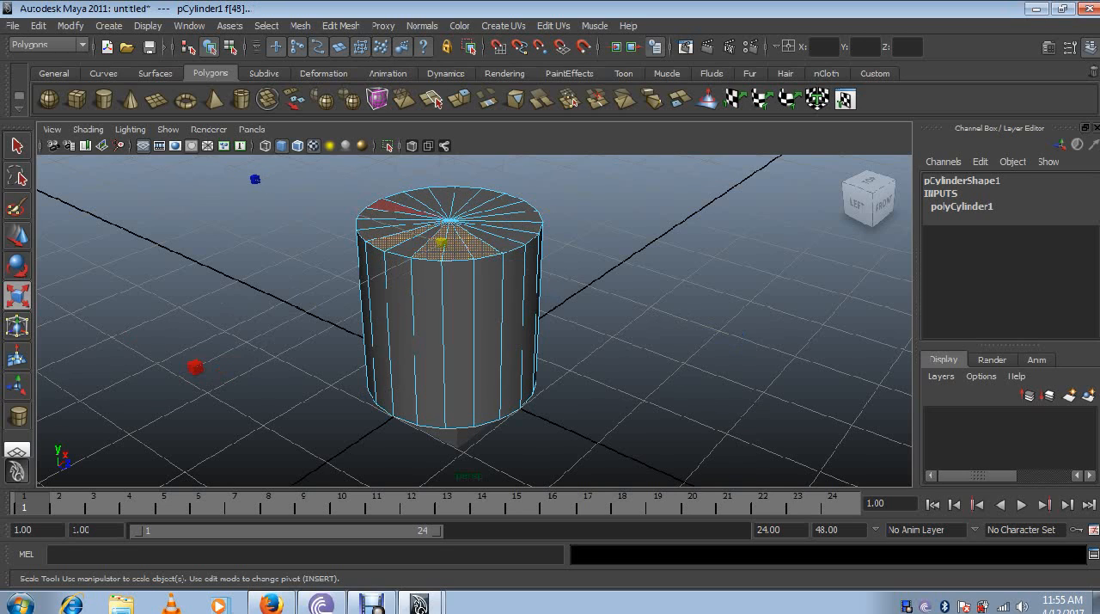
# - Activate the Move tool, return to object mode and select the whole cylinder
pyautogui.moveTo(388, 207); pyautogui.dragTo(438, 176, button='right')
pyautogui.click(430, 214)
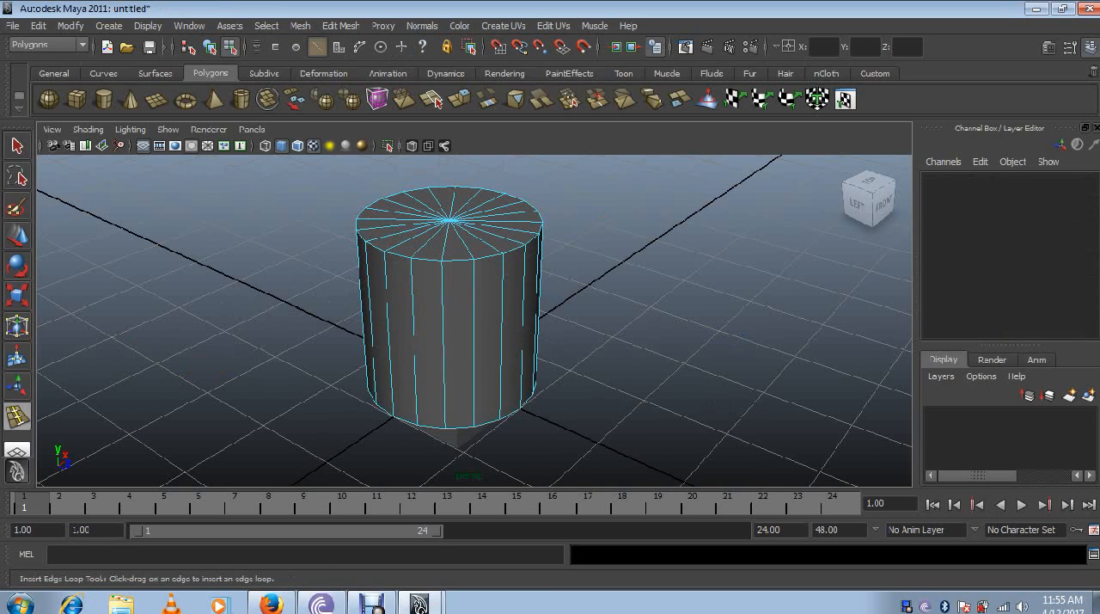
pyautogui.press('w')
pyautogui.moveTo(417, 236); pyautogui.dragTo(464, 203, button='right')
pyautogui.click(430, 232)
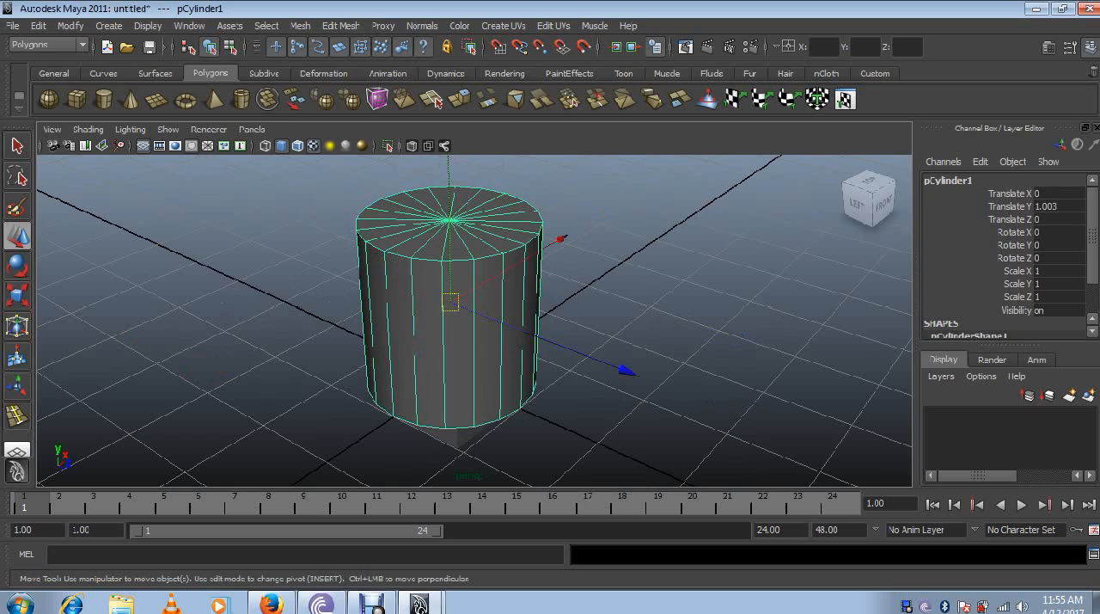
# - Switch the cylinder to multi-component selection, and pick a front face of its top cap and a vertex on the rim
pyautogui.press('F10')
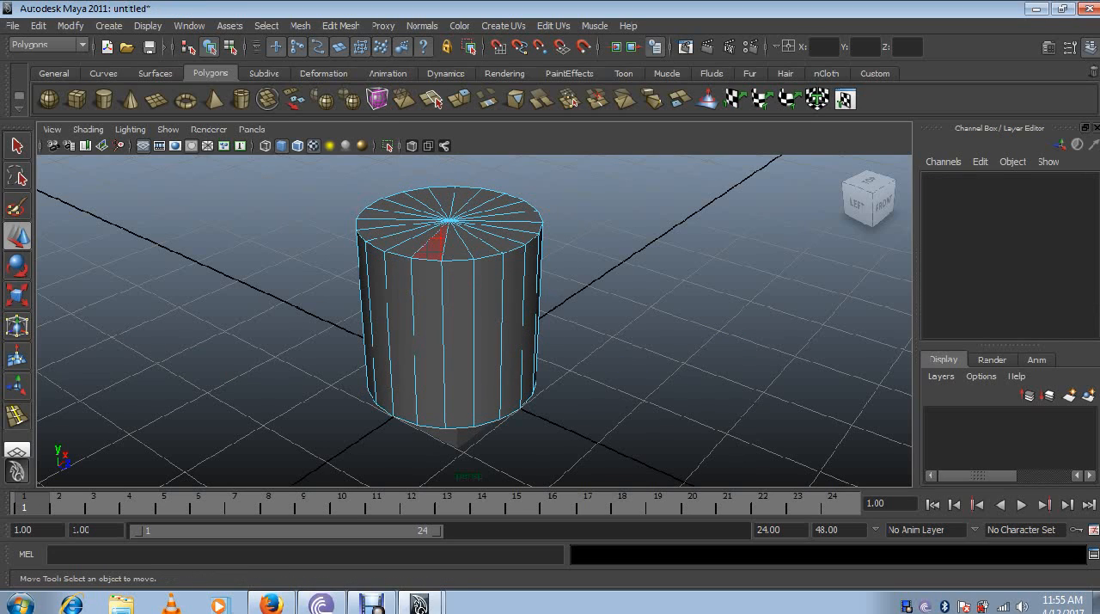
pyautogui.click(436, 243)
pyautogui.click(440, 243)
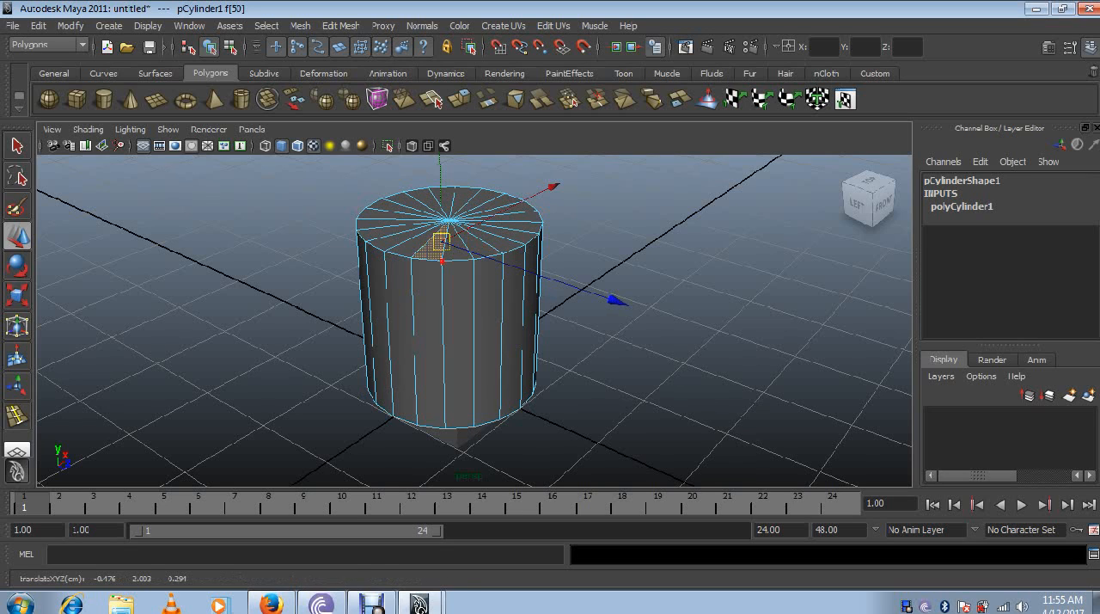
pyautogui.click(442, 261)
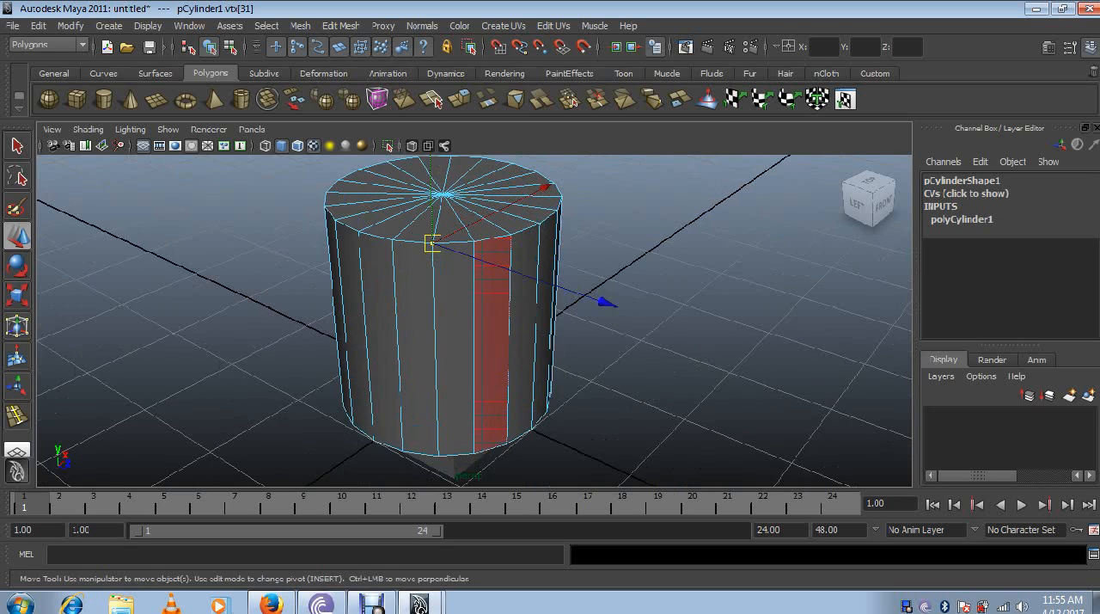
pyautogui.scroll(4, 486, 343)
pyautogui.scroll(-4, 507, 344)
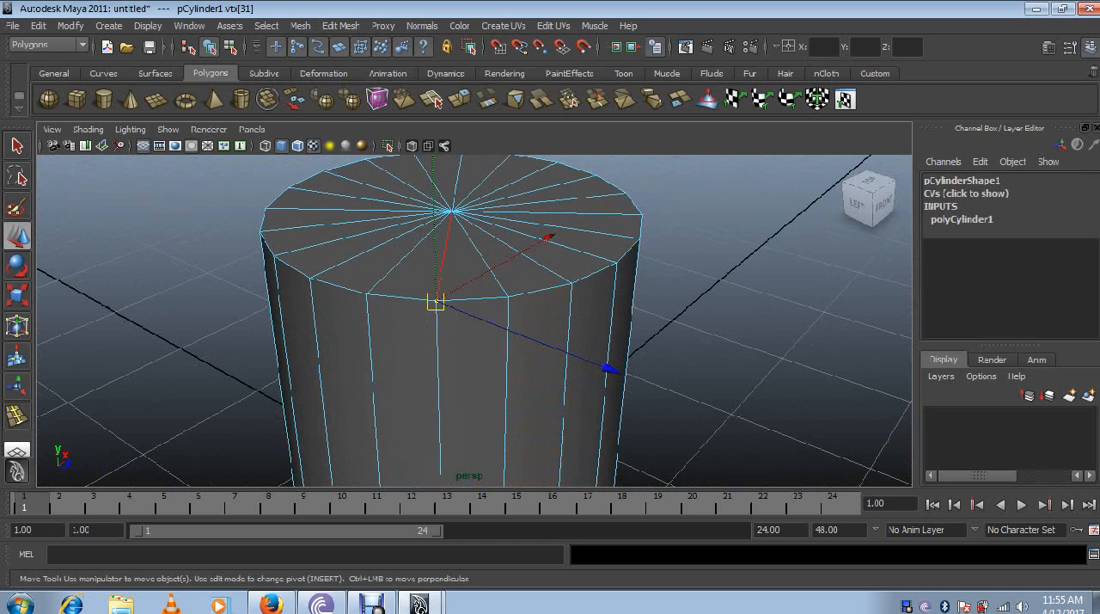
# - Alternate between selecting a front face of the top cap and its radial edge, and clear the selection
pyautogui.click(414, 271)
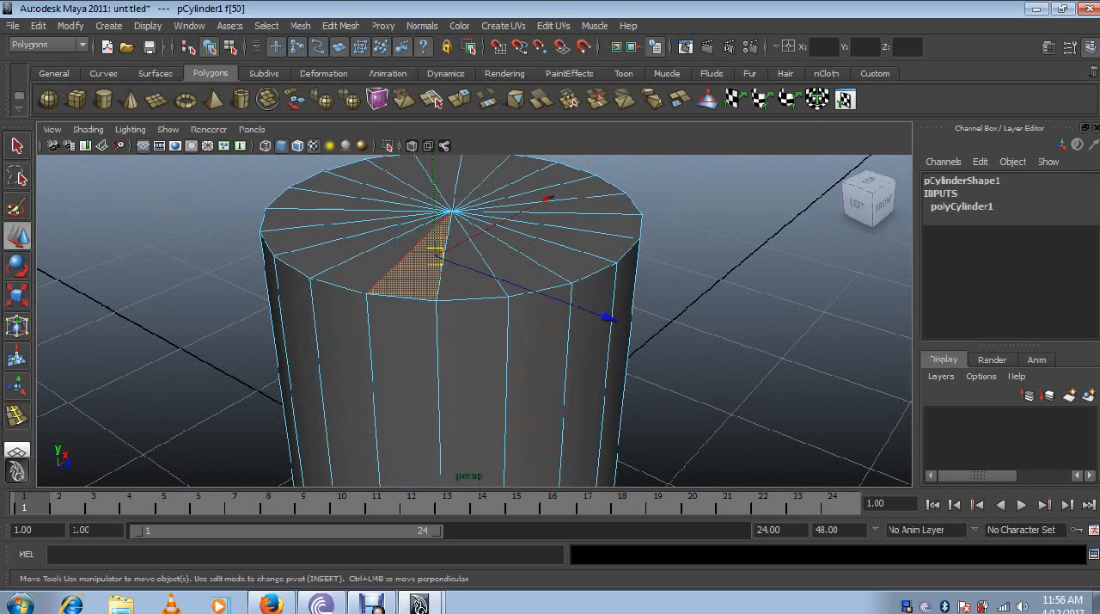
pyautogui.click(407, 255)
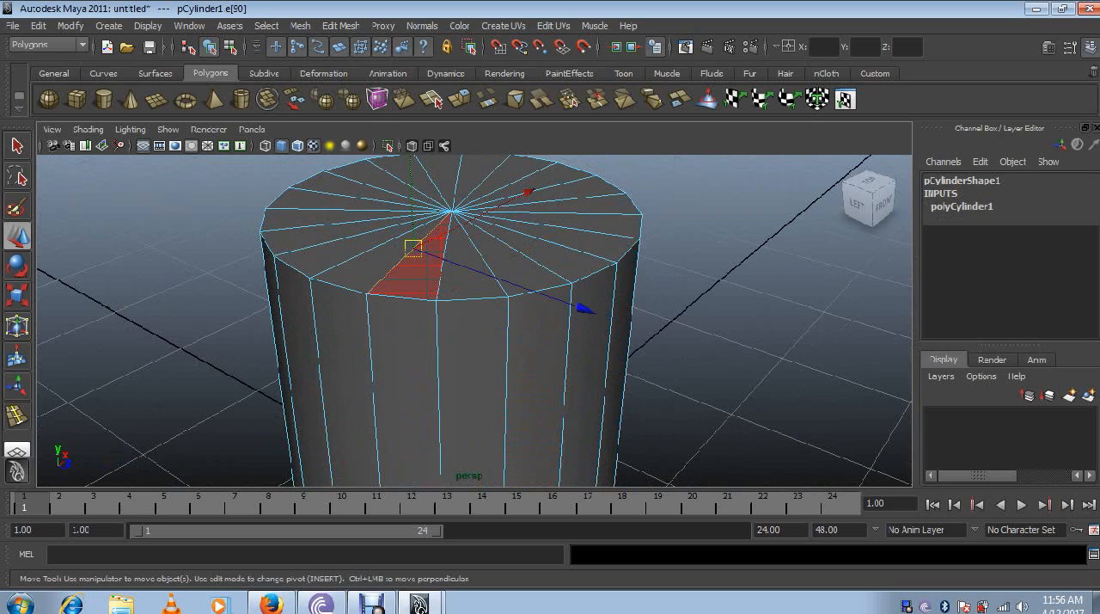
pyautogui.click(417, 268)
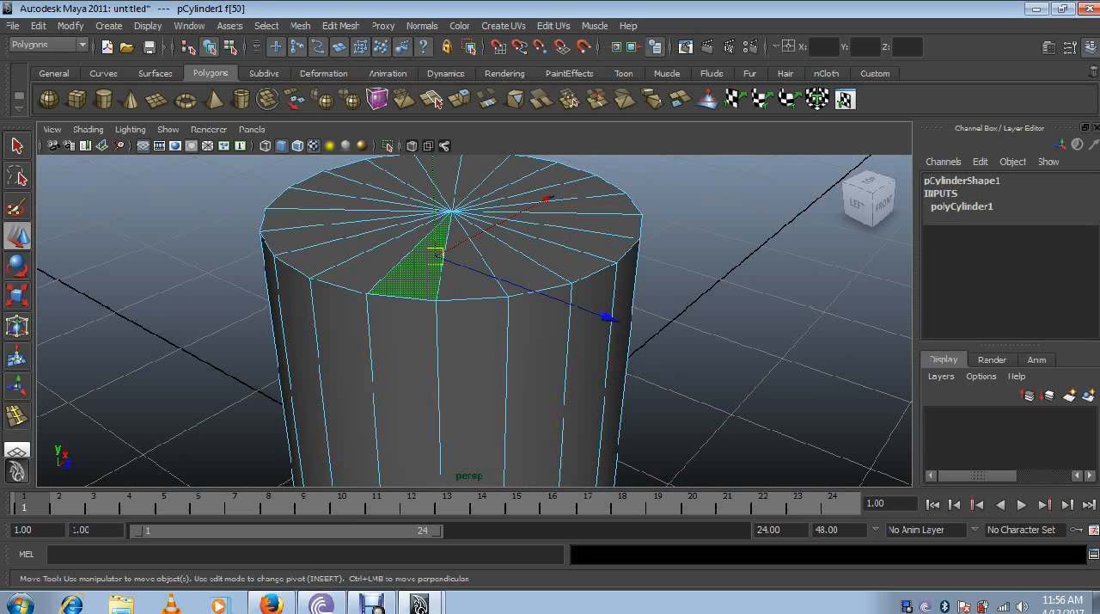
pyautogui.keyDown('shift'); pyautogui.click(417, 268); pyautogui.keyUp('shift')
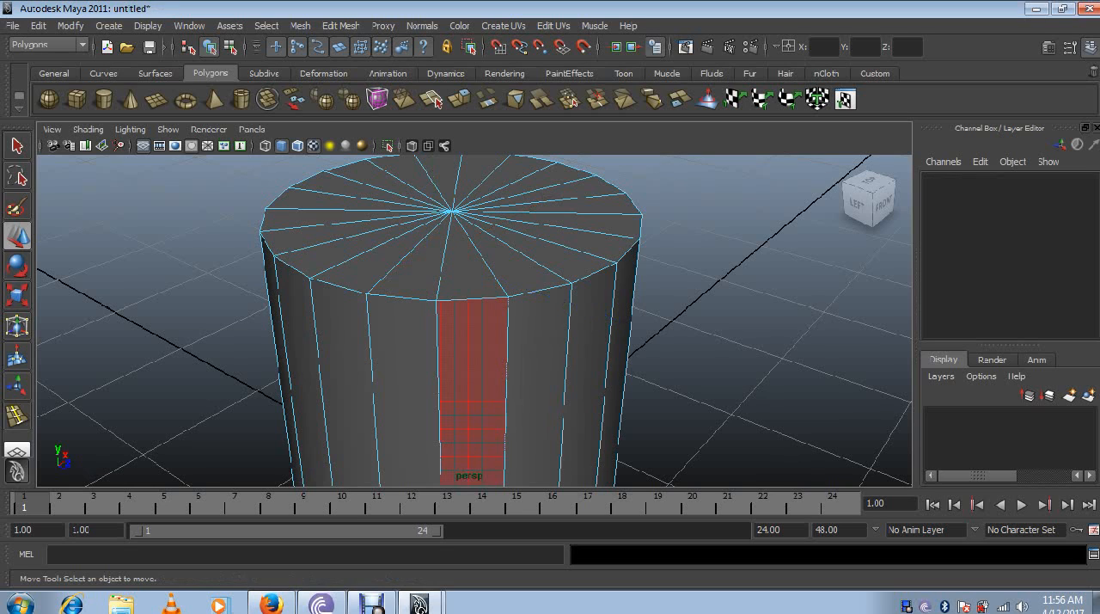
# - Select a front side face of the cylinder and add the two adjacent top-cap faces to the selection
pyautogui.click(472, 386)
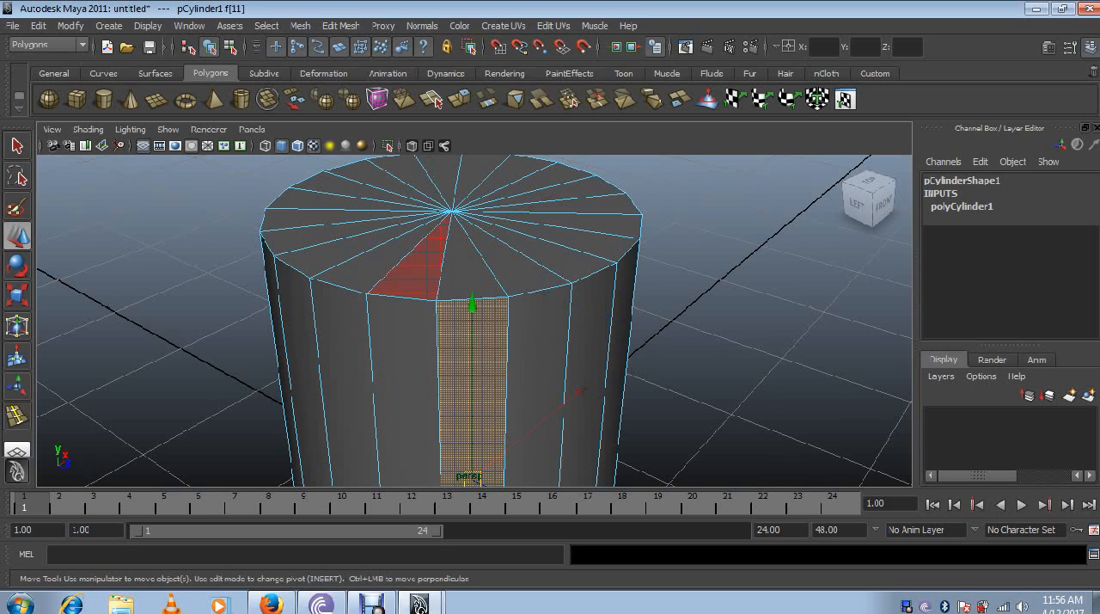
pyautogui.keyDown('shift'); pyautogui.click(402, 279); pyautogui.keyUp('shift')
pyautogui.keyDown('shift'); pyautogui.click(469, 268); pyautogui.keyUp('shift')
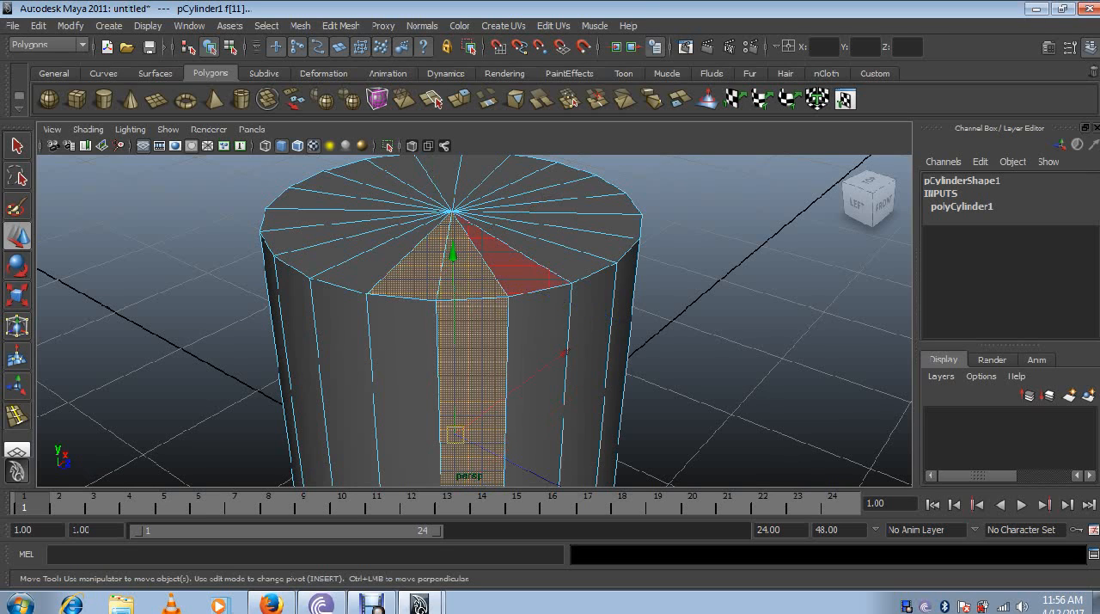
# - Pick a top-cap face, its rim vertex and its radial edge in turn, and undo a slight move of the edge
pyautogui.click(514, 266)
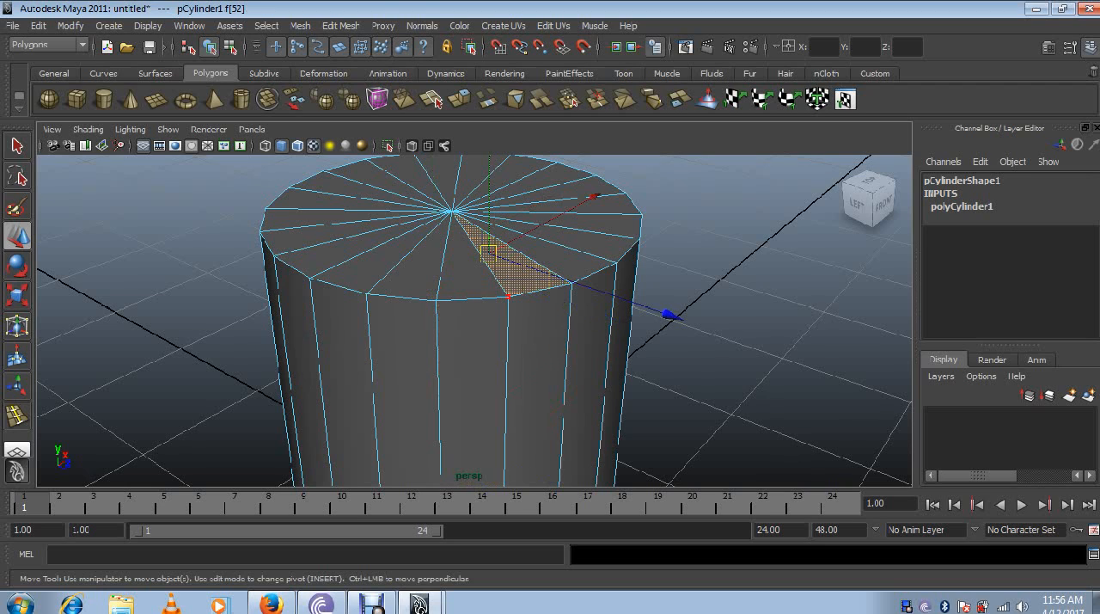
pyautogui.click(508, 297)
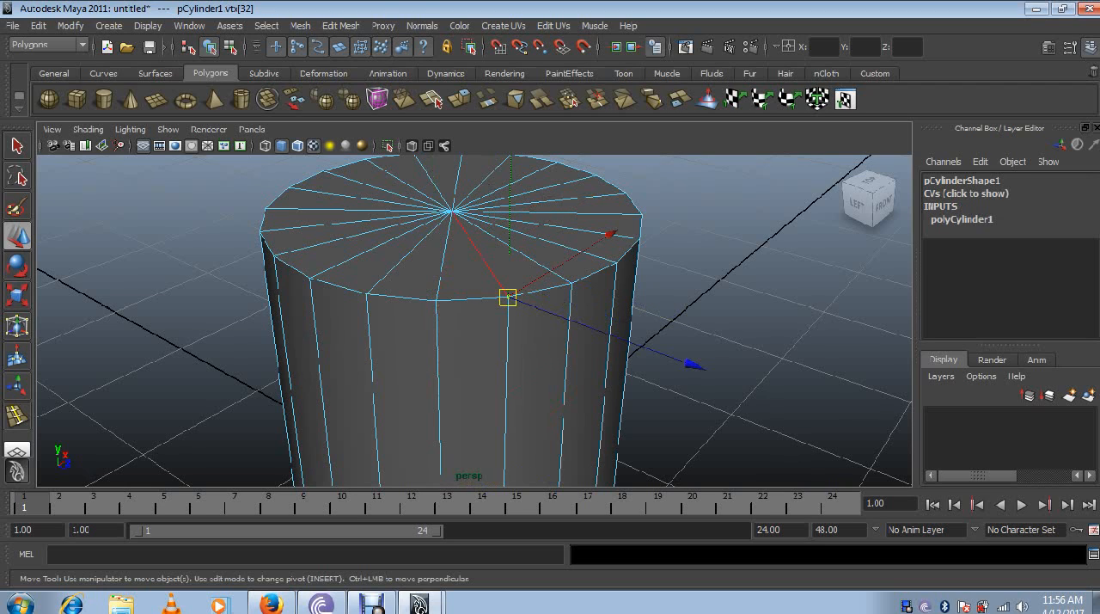
pyautogui.click(481, 256)
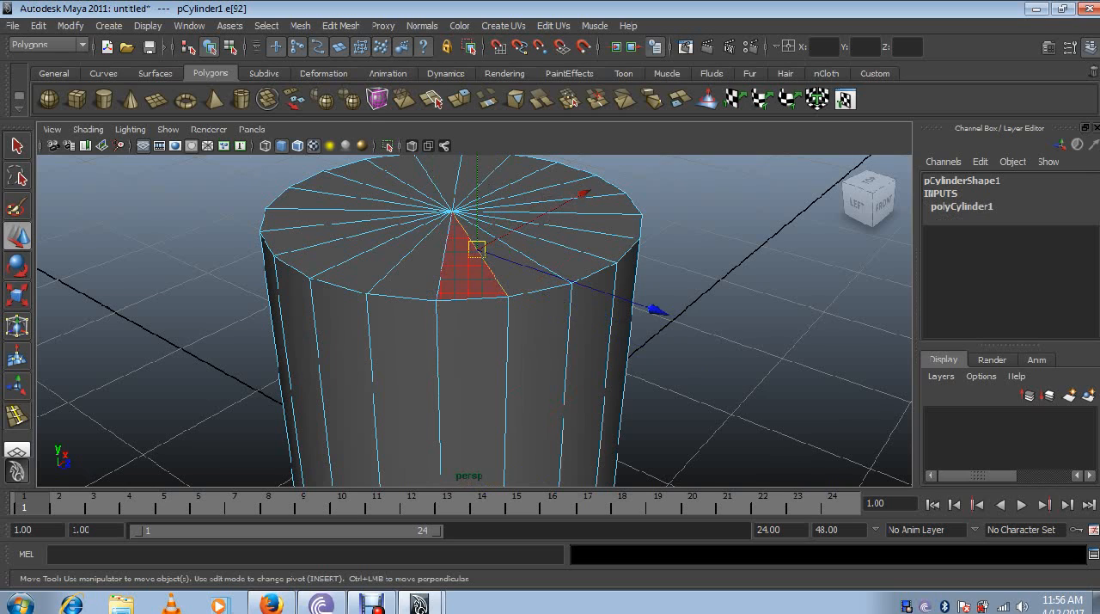
pyautogui.moveTo(476, 250); pyautogui.dragTo(480, 251)
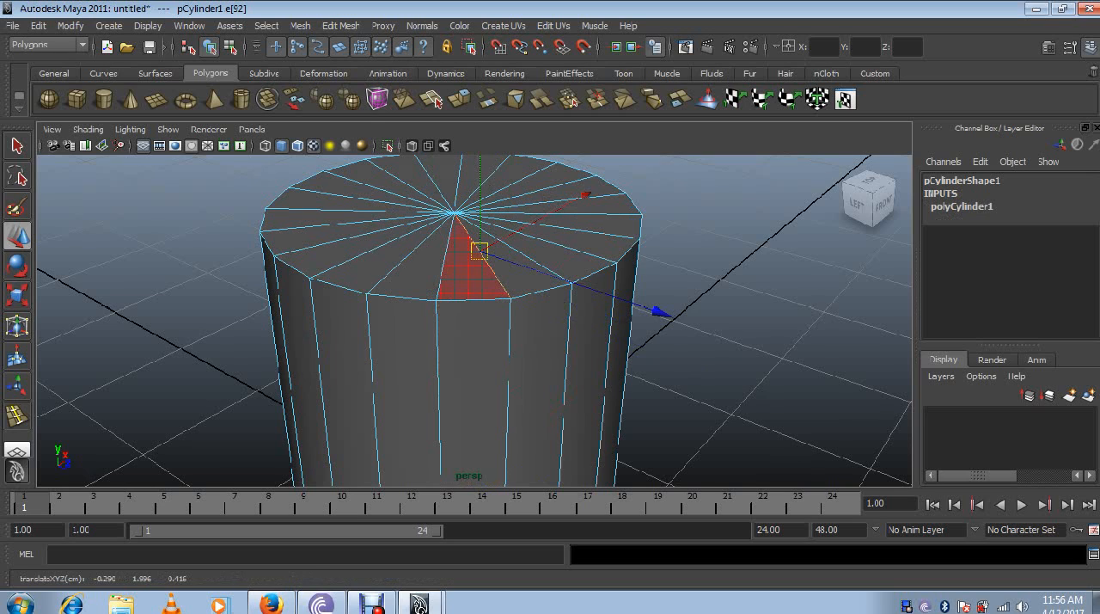
pyautogui.hotkey('ctrl', 'z')
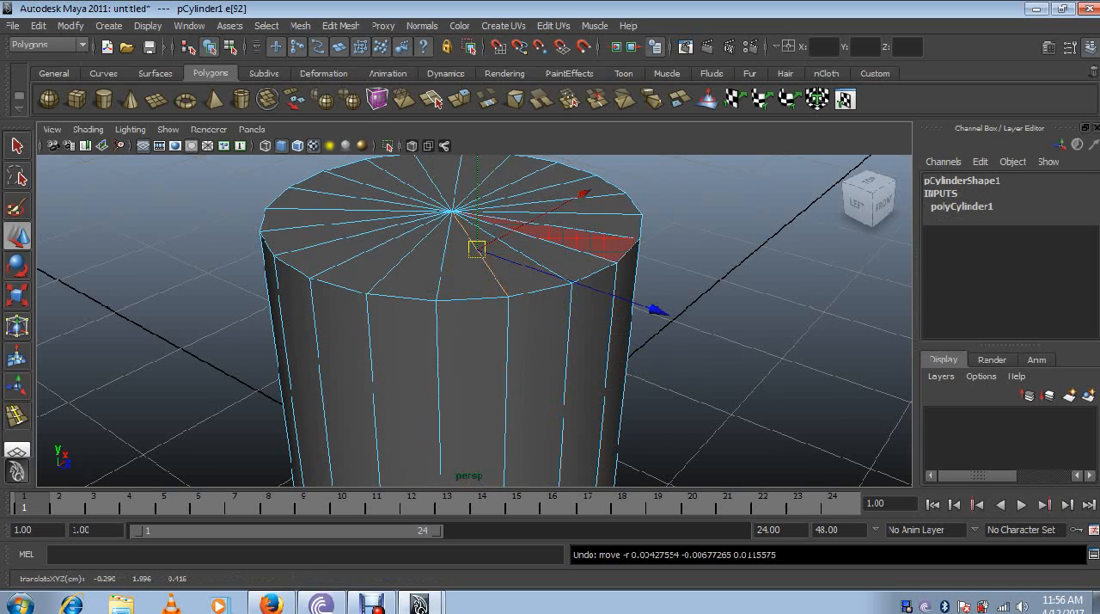
# - Leave component selection for object mode, deselect everything and select the cylinder as a whole again
pyautogui.moveTo(581, 241); pyautogui.dragTo(629, 200, button='right')
pyautogui.scroll(-2, 629, 200)
pyautogui.click(688, 232)
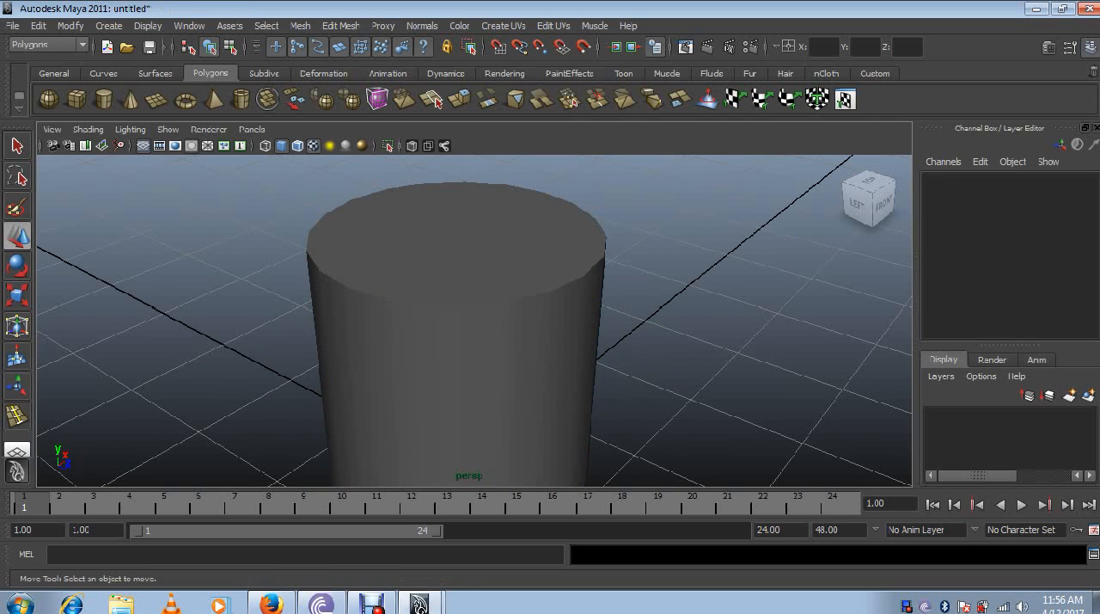
pyautogui.click(516, 284)
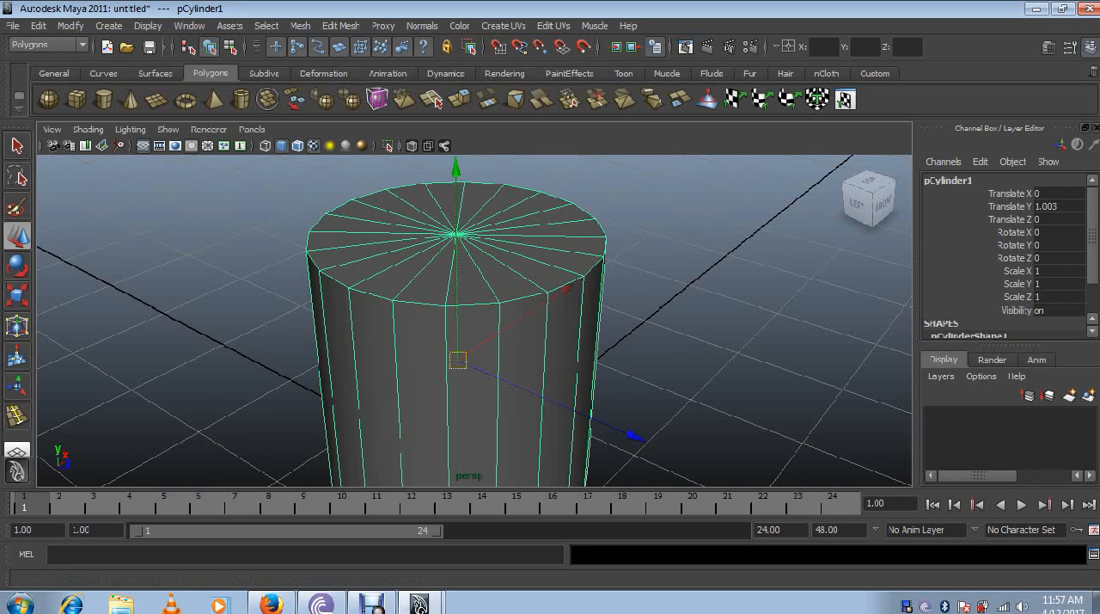
pyautogui.click(373, 601)
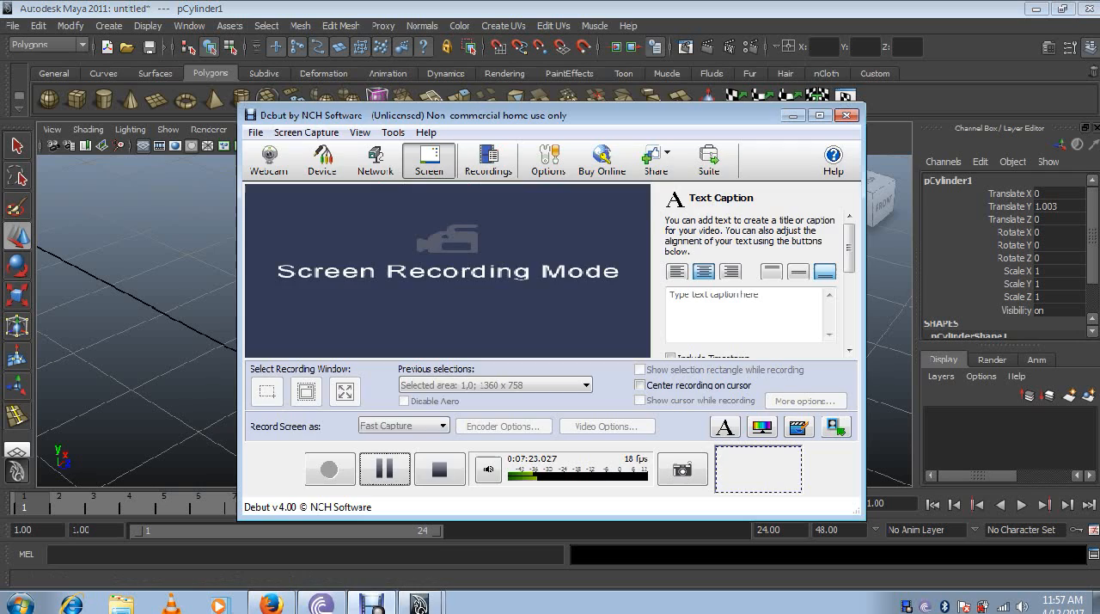